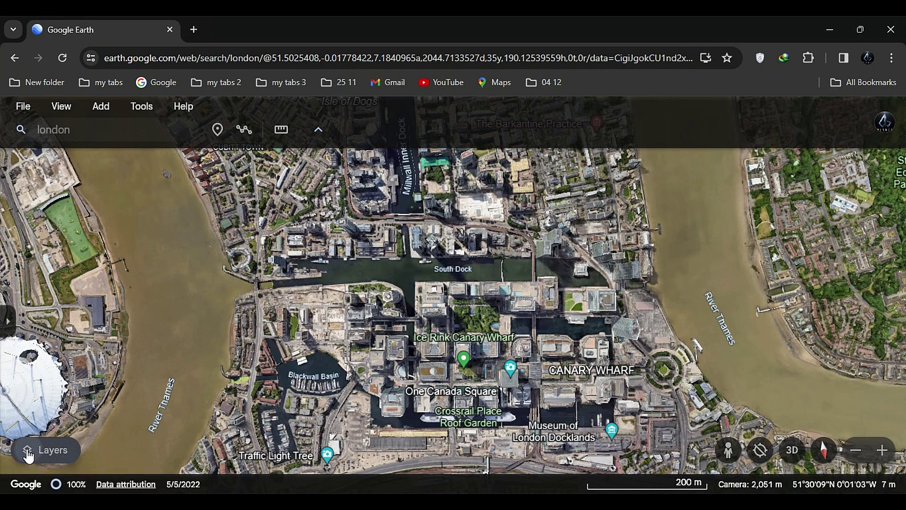
Set the map style to Clean so no borders, labels, places or roads are drawn
{"action": "left_click", "coordinate": [29, 456]}
{"action": "scroll", "coordinate": [108, 455], "scroll_direction": "down", "scroll_amount": 2}
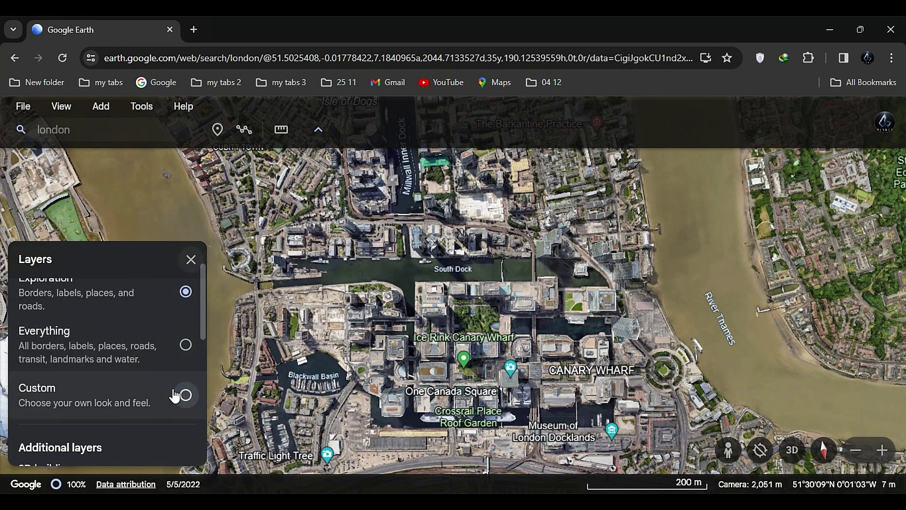
{"action": "scroll", "coordinate": [182, 394], "scroll_direction": "up", "scroll_amount": 2}
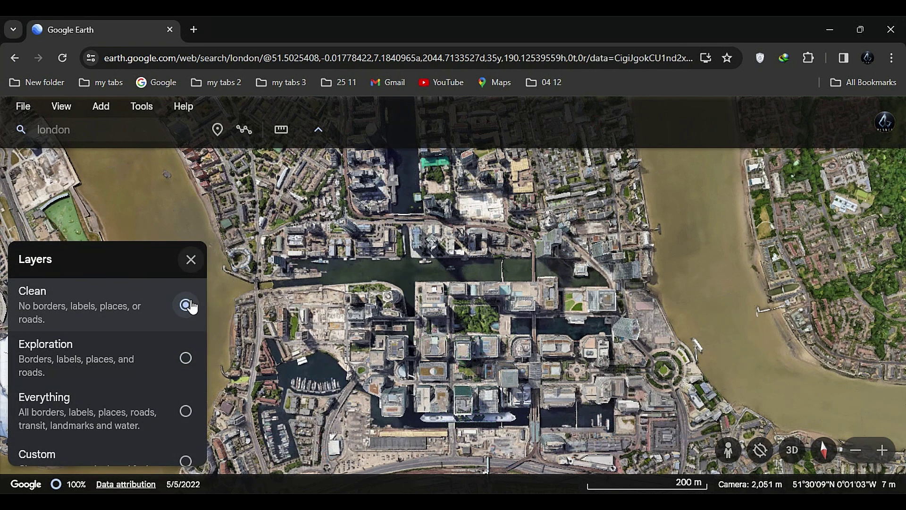
{"action": "left_click", "coordinate": [191, 302]}
{"action": "left_click", "coordinate": [191, 261]}
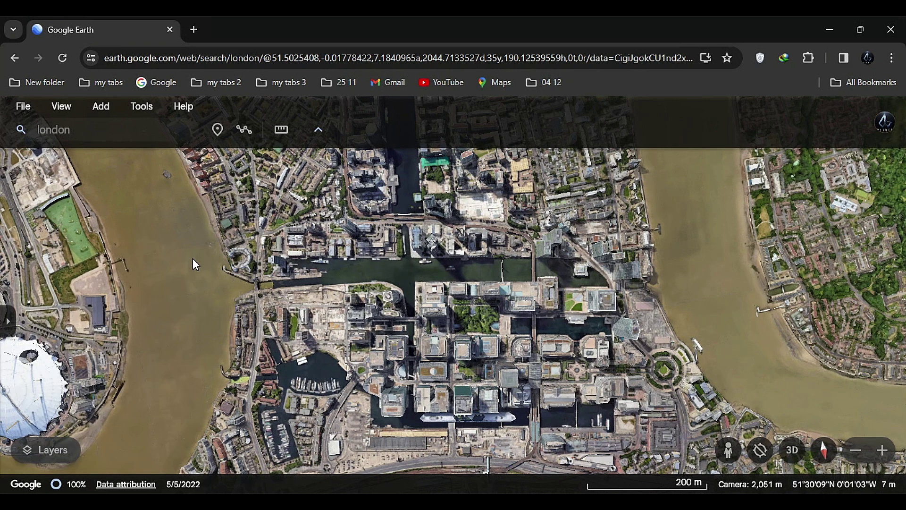
Capture three rectangular screenshots of the Canary Wharf map area, each from a progressively higher camera altitude
{"action": "key", "text": "super+shift+s"}
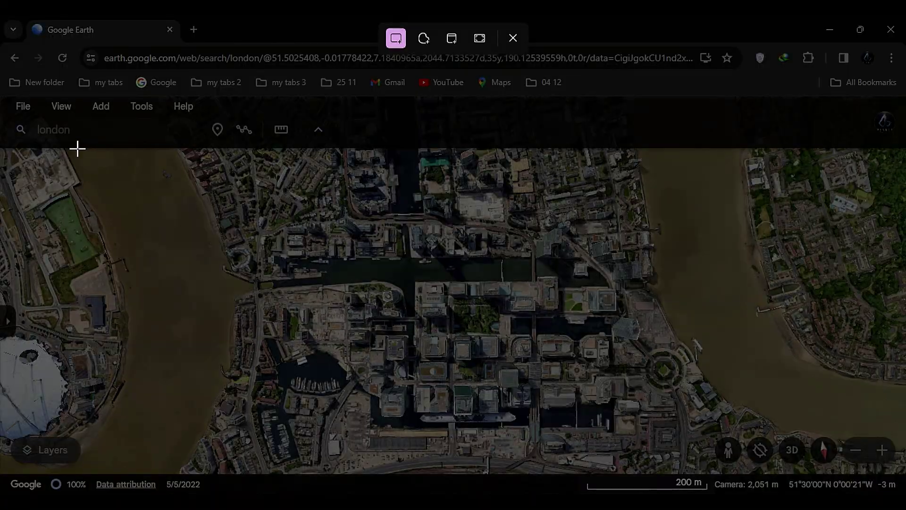
{"action": "left_click_drag", "start_coordinate": [77, 146], "coordinate": [720, 472]}
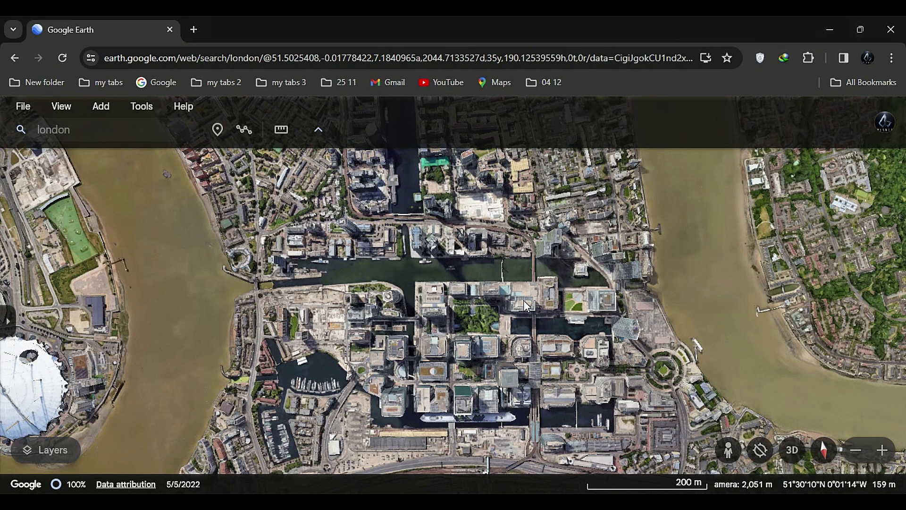
{"action": "scroll", "coordinate": [523, 299], "scroll_direction": "down", "scroll_amount": 3}
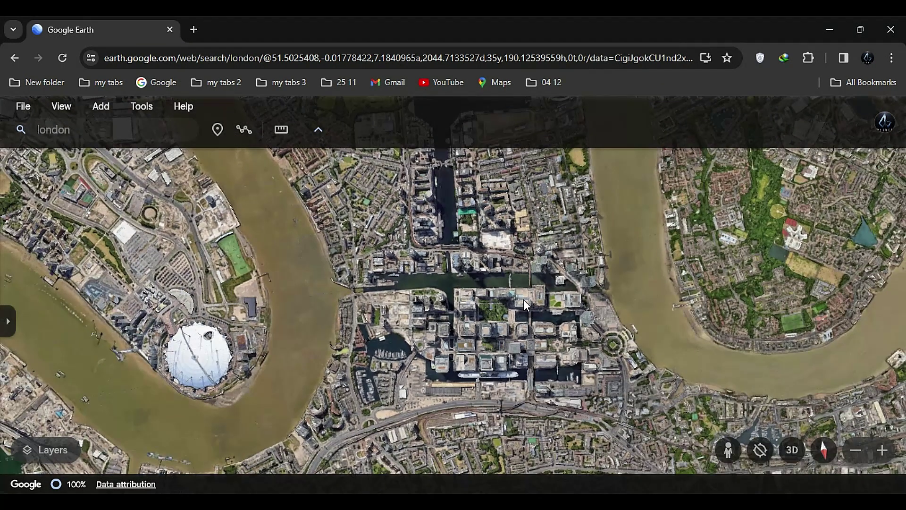
{"action": "key", "text": "super+shift+s"}
{"action": "left_click_drag", "start_coordinate": [79, 147], "coordinate": [717, 479]}
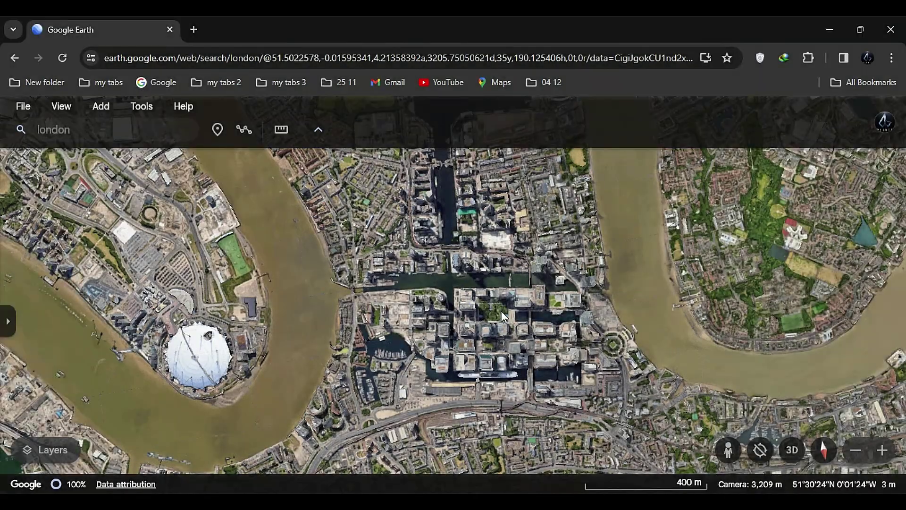
{"action": "scroll", "coordinate": [490, 309], "scroll_direction": "down", "scroll_amount": 3}
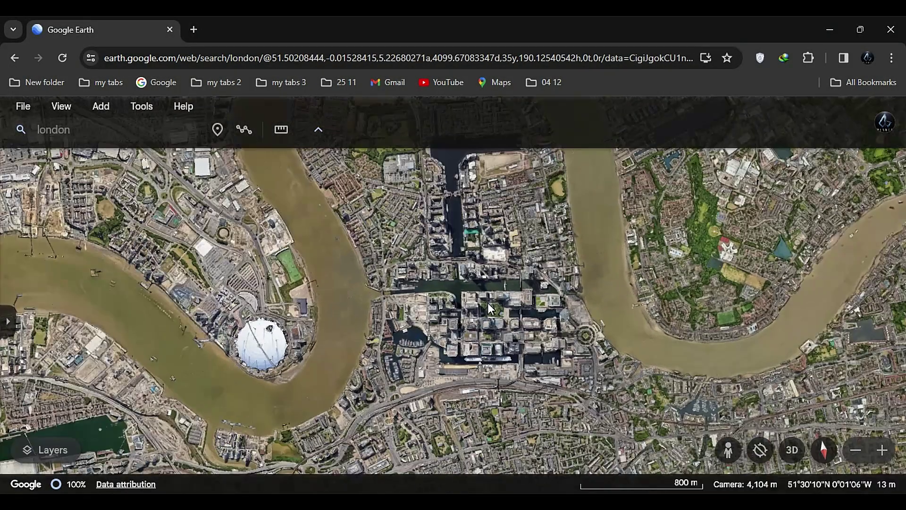
{"action": "key", "text": "super+shift+s"}
{"action": "left_click_drag", "start_coordinate": [73, 149], "coordinate": [720, 474]}
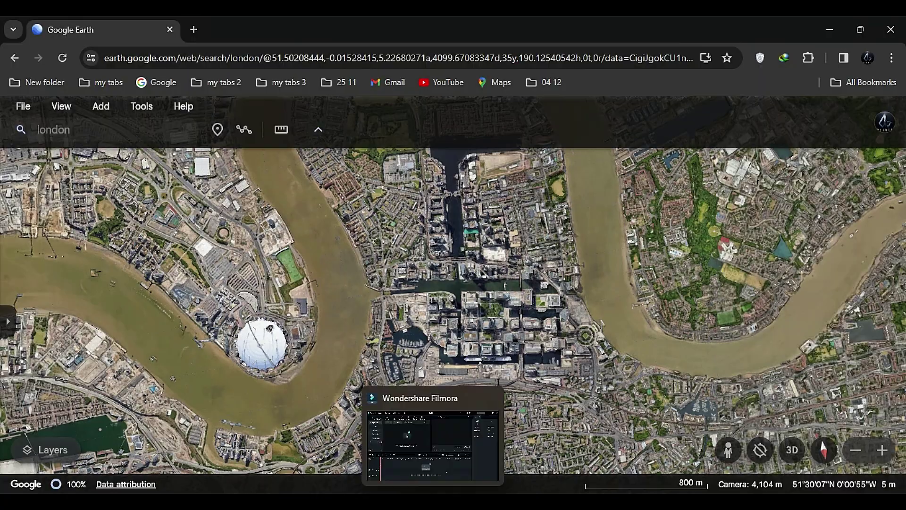
Switch to Wondershare Filmora and import all the images in the GTA Map subfolder: map screenshots, clouds and aeroplane
{"action": "left_click", "coordinate": [433, 501]}
{"action": "left_click", "coordinate": [398, 412]}
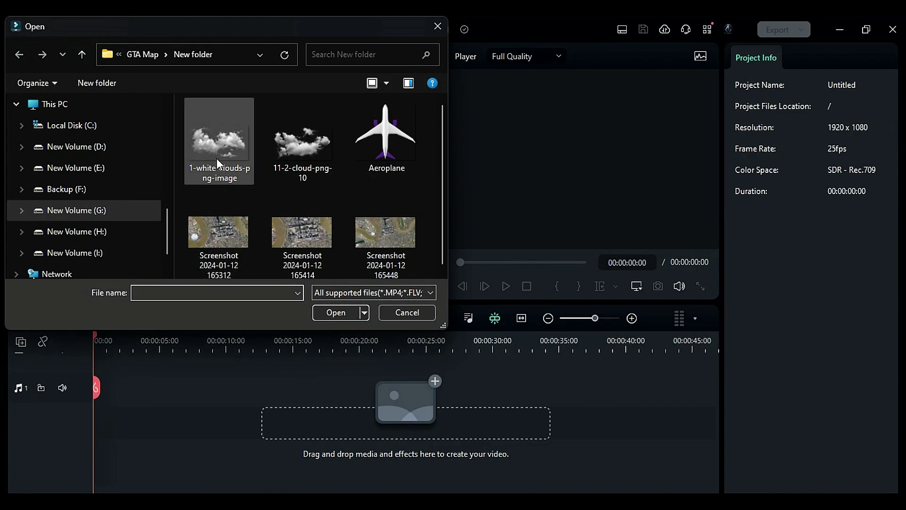
{"action": "key", "text": "ctrl+a"}
{"action": "left_click", "coordinate": [344, 310]}
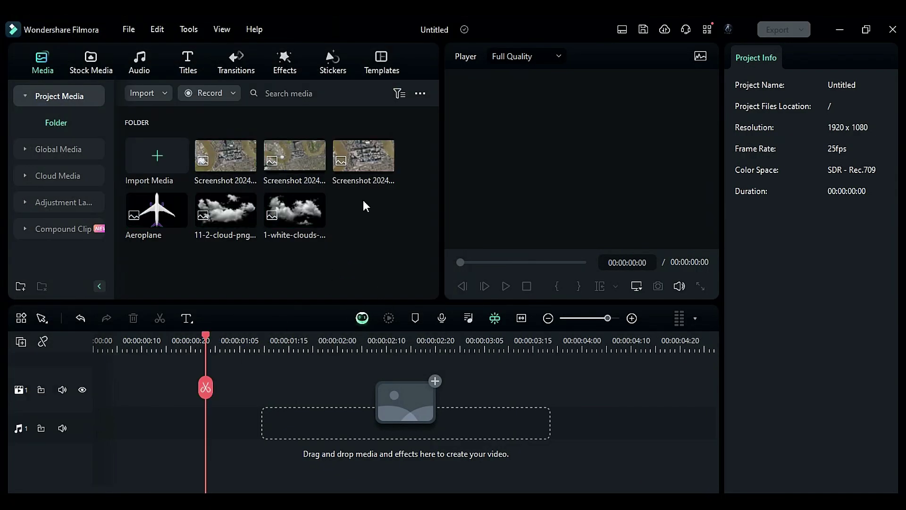
Place the closest map screenshot (165414) at the start of video track 1 and trim it to one second
{"action": "left_click_drag", "start_coordinate": [361, 151], "coordinate": [111, 399]}
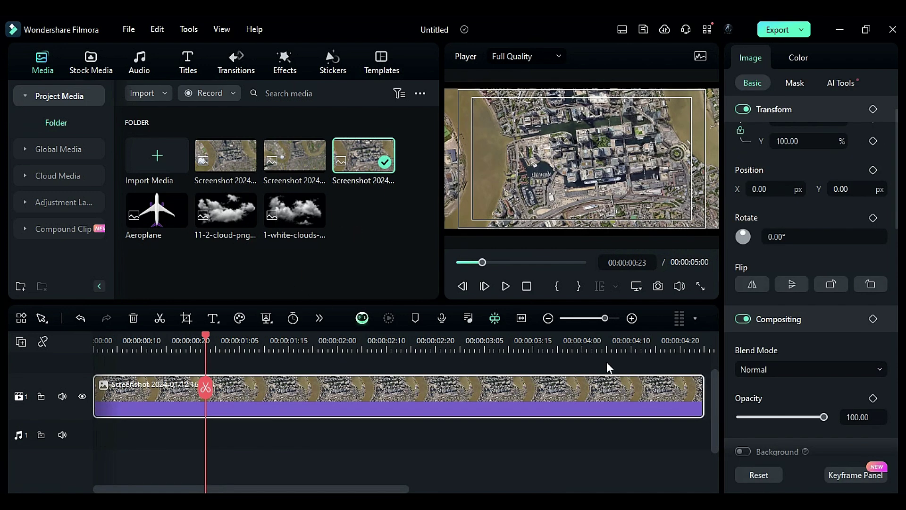
{"action": "left_click_drag", "start_coordinate": [698, 396], "coordinate": [214, 396]}
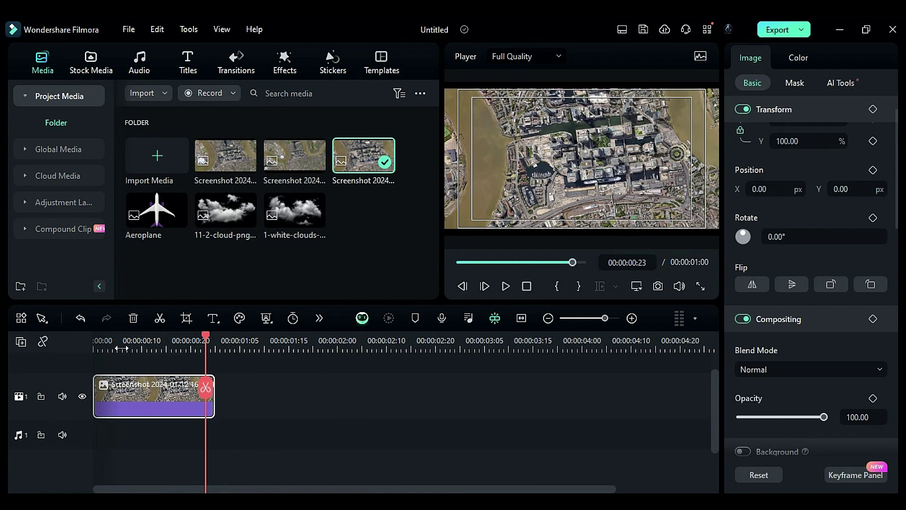
Set the first clip's scale to 160% at its first frame and add a scale keyframe there
{"action": "left_click_drag", "start_coordinate": [205, 336], "coordinate": [80, 342]}
{"action": "scroll", "coordinate": [809, 159], "scroll_direction": "up", "scroll_amount": 1}
{"action": "type", "text": "16"}
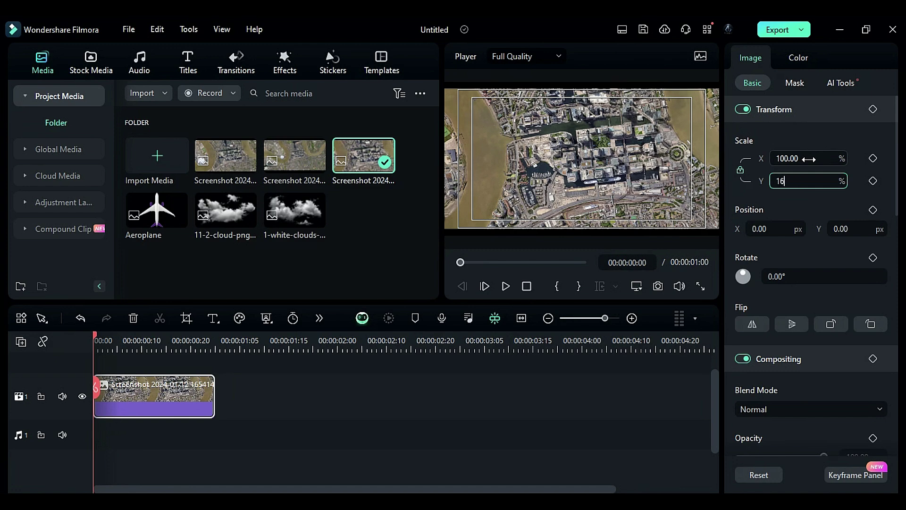
{"action": "type", "text": "0"}
{"action": "key", "text": "Return"}
{"action": "left_click", "coordinate": [872, 181]}
Set the first clip's scale to 110% at 00:00:01:00 and extend the clip to 00:00:01:05
{"action": "left_click_drag", "start_coordinate": [207, 345], "coordinate": [215, 346]}
{"action": "left_click_drag", "start_coordinate": [802, 181], "coordinate": [779, 181]}
{"action": "left_click_drag", "start_coordinate": [214, 409], "coordinate": [239, 409]}
Overlay the mid-height screenshot (165312) on video track 2 from 00:00:01:01 and lower its opacity to 48%
{"action": "scroll", "coordinate": [282, 388], "scroll_direction": "up", "scroll_amount": 1}
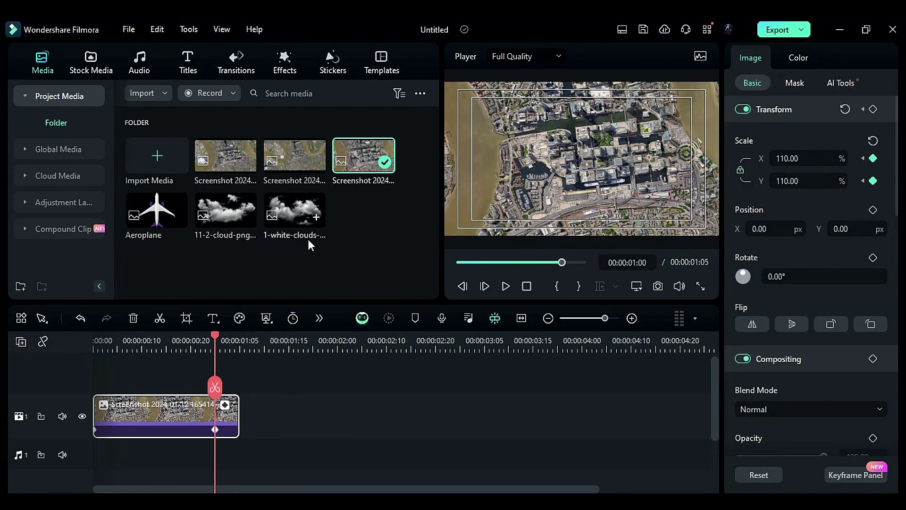
{"action": "left_click_drag", "start_coordinate": [248, 163], "coordinate": [278, 426]}
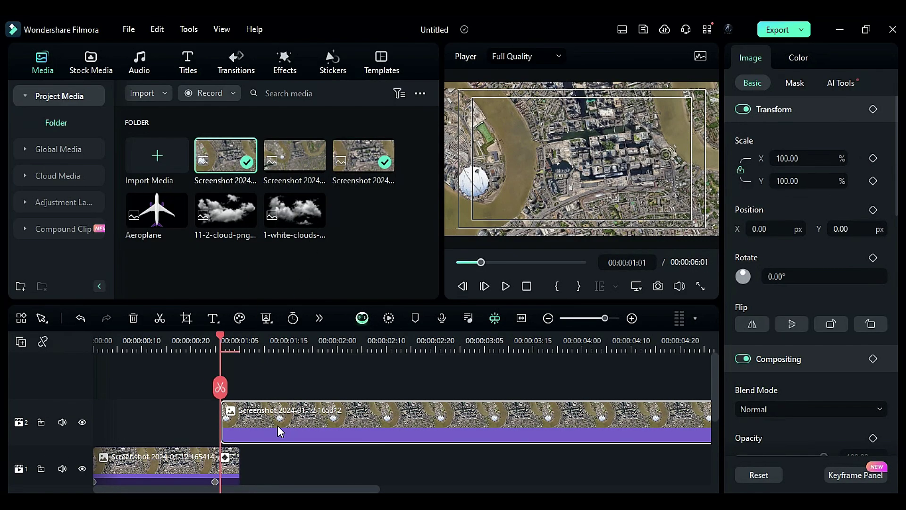
{"action": "scroll", "coordinate": [826, 421], "scroll_direction": "down", "scroll_amount": 1}
{"action": "left_click_drag", "start_coordinate": [823, 417], "coordinate": [781, 417]}
Align the overlay with the map below at 145% scale and X position -115 px, then restore full opacity and keyframe the scale
{"action": "left_click_drag", "start_coordinate": [793, 141], "coordinate": [814, 141]}
{"action": "left_click_drag", "start_coordinate": [783, 188], "coordinate": [752, 189]}
{"action": "left_click_drag", "start_coordinate": [790, 141], "coordinate": [789, 141]}
{"action": "left_click_drag", "start_coordinate": [779, 189], "coordinate": [756, 189]}
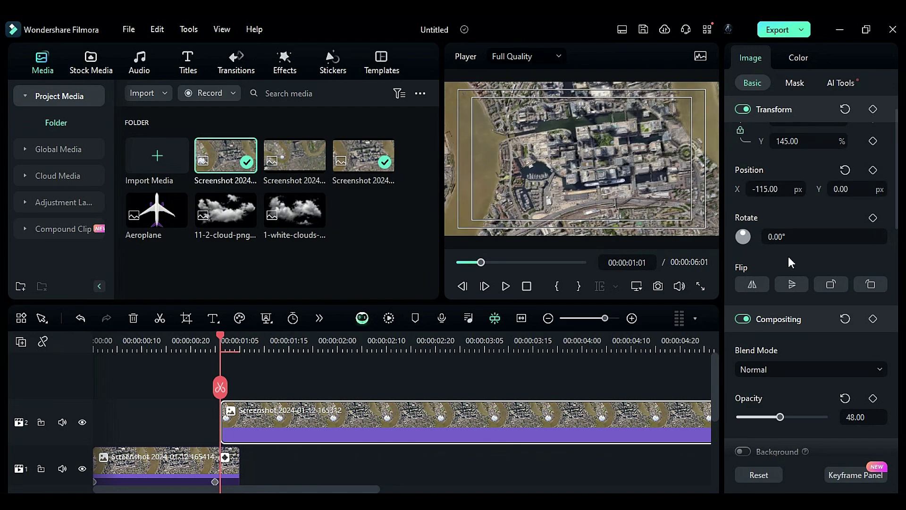
{"action": "left_click_drag", "start_coordinate": [779, 417], "coordinate": [823, 418]}
{"action": "left_click", "coordinate": [872, 140]}
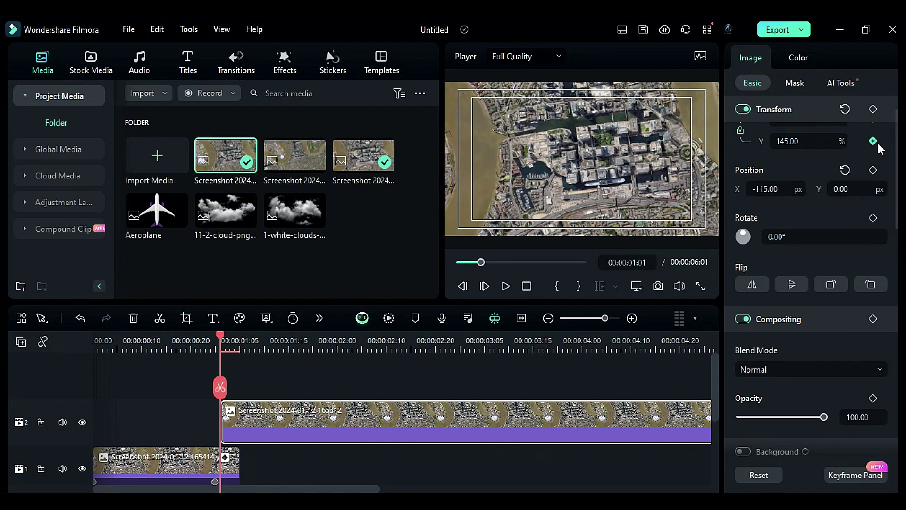
Cut the second clip at 00:00:02:00, remove the remainder, and move the kept part directly after the first clip on track 1
{"action": "left_click", "coordinate": [337, 378]}
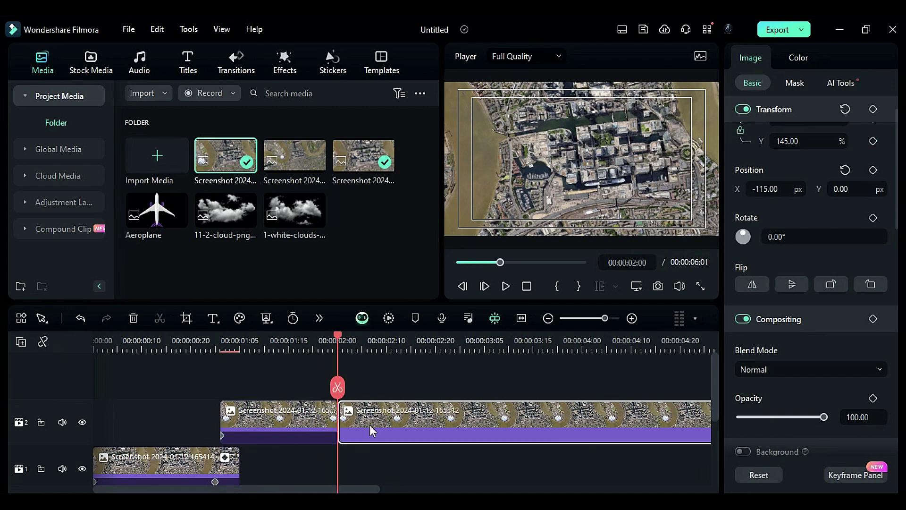
{"action": "key", "text": "Delete"}
{"action": "left_click_drag", "start_coordinate": [276, 422], "coordinate": [271, 467]}
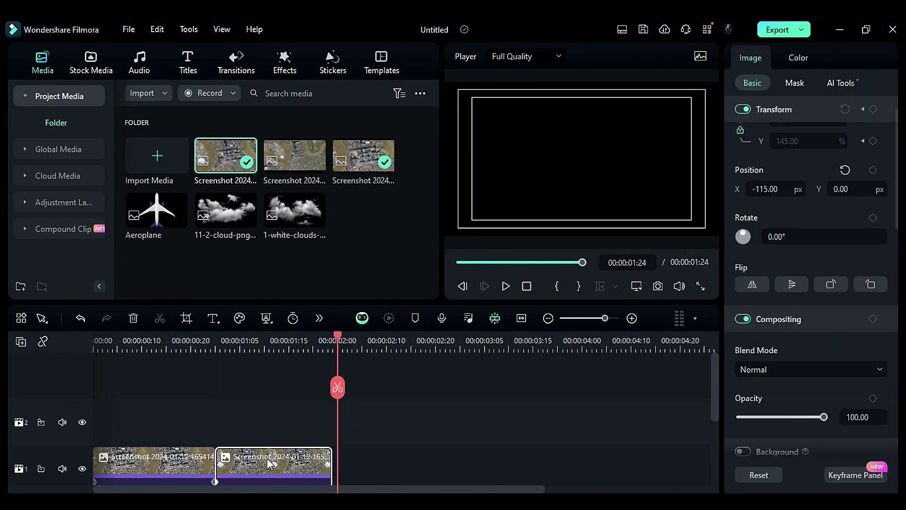
Set the second clip's scale to 110% at 00:00:01:24 and extend the clip so the timeline ends at 00:00:02:05
{"action": "left_click_drag", "start_coordinate": [338, 334], "coordinate": [333, 335]}
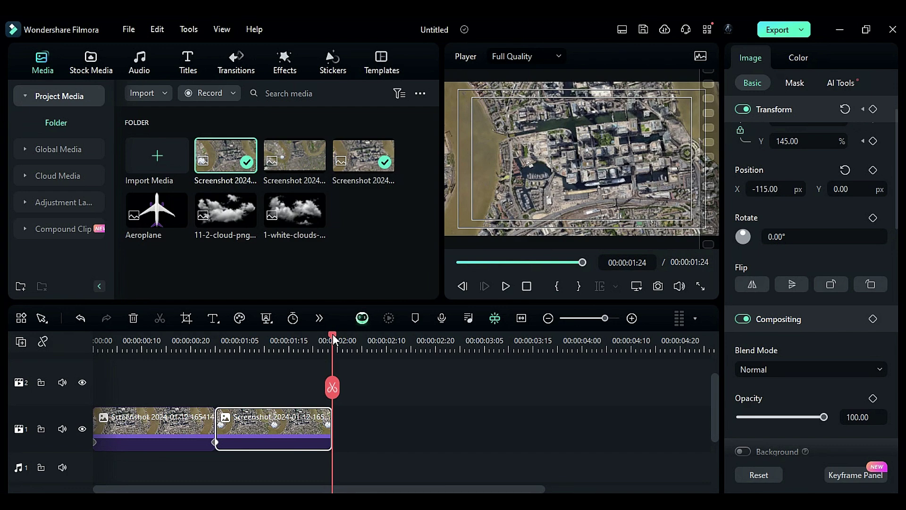
{"action": "left_click_drag", "start_coordinate": [817, 141], "coordinate": [801, 141]}
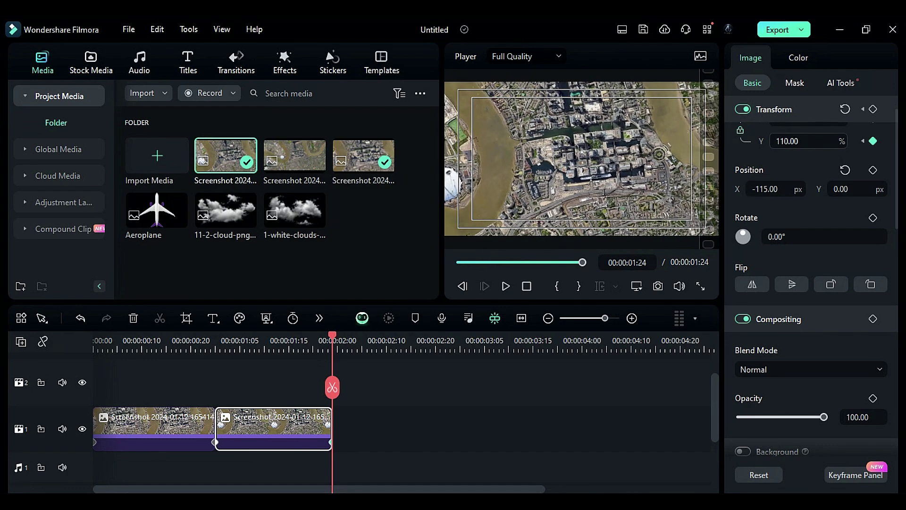
{"action": "left_click_drag", "start_coordinate": [335, 428], "coordinate": [357, 428]}
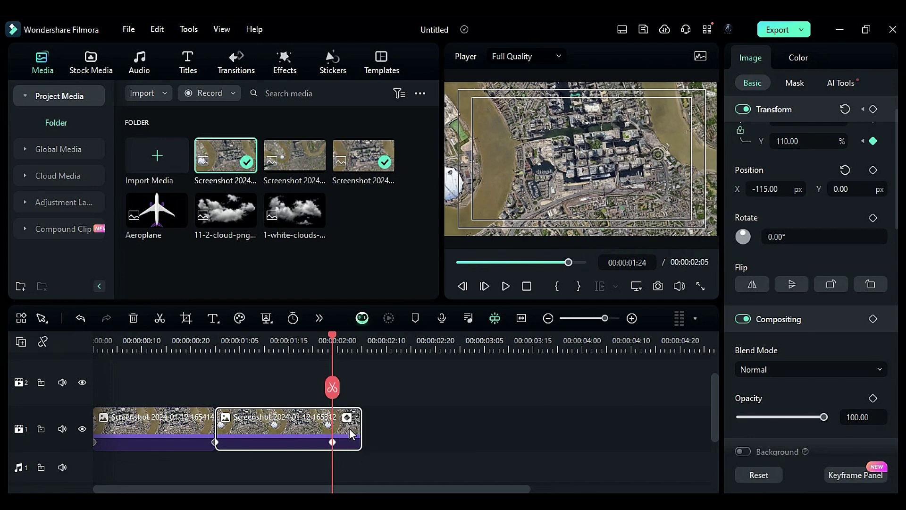
Overlay the highest-altitude screenshot (165448) on video track 2 from 00:00:01:24 and lower its opacity to 52%
{"action": "left_click_drag", "start_coordinate": [294, 158], "coordinate": [360, 404]}
{"action": "left_click_drag", "start_coordinate": [823, 417], "coordinate": [783, 417]}
Align the third screenshot at 200% scale and position X -144, Y -47 px, keyframe its scale, and restore full opacity
{"action": "left_click_drag", "start_coordinate": [787, 141], "coordinate": [858, 141]}
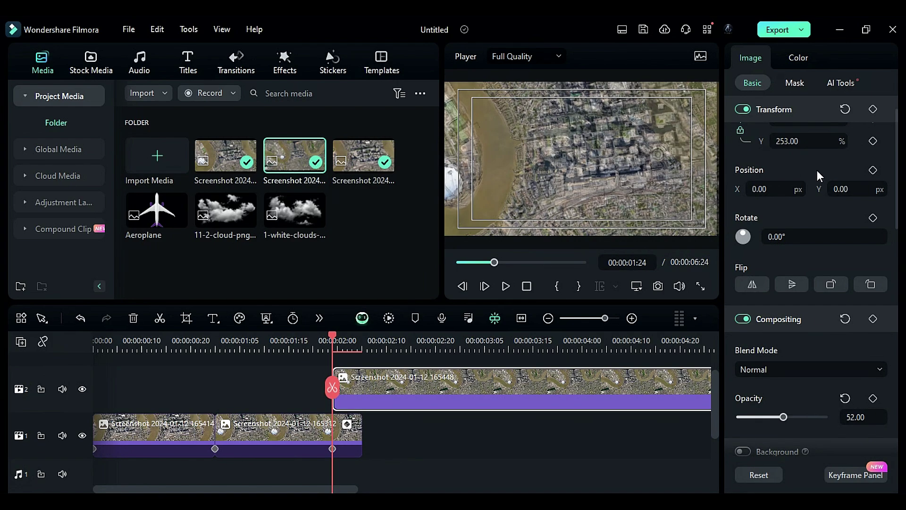
{"action": "left_click_drag", "start_coordinate": [762, 189], "coordinate": [728, 189]}
{"action": "left_click_drag", "start_coordinate": [842, 189], "coordinate": [799, 189]}
{"action": "left_click_drag", "start_coordinate": [787, 141], "coordinate": [779, 141]}
{"action": "left_click_drag", "start_coordinate": [762, 189], "coordinate": [773, 189]}
{"action": "left_click_drag", "start_coordinate": [787, 141], "coordinate": [752, 141]}
{"action": "mouse_move", "coordinate": [845, 189]}
{"action": "left_mouse_down"}
{"action": "mouse_move", "coordinate": [858, 189]}
{"action": "mouse_move", "coordinate": [848, 189]}
{"action": "left_mouse_up"}
{"action": "left_click_drag", "start_coordinate": [768, 189], "coordinate": [755, 189]}
{"action": "left_click_drag", "start_coordinate": [787, 141], "coordinate": [794, 141]}
{"action": "left_click_drag", "start_coordinate": [764, 189], "coordinate": [728, 189]}
{"action": "left_click", "coordinate": [873, 141]}
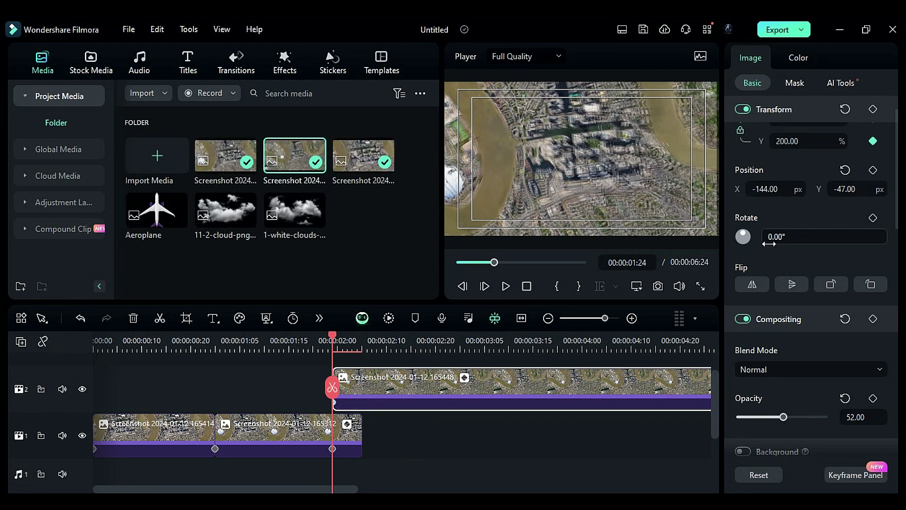
{"action": "left_click_drag", "start_coordinate": [786, 418], "coordinate": [844, 423]}
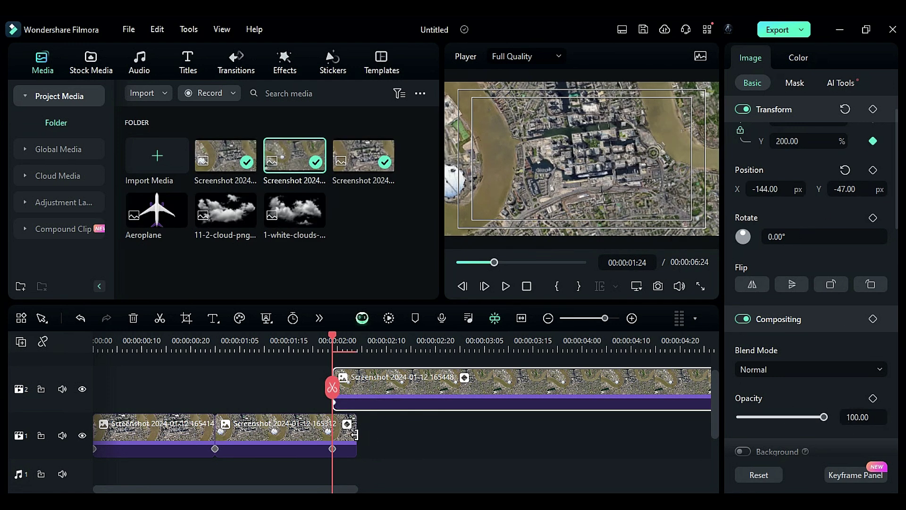
Trim the second clip's end back to 00:00:01:24 and move the third clip directly after it on track 1
{"action": "left_click_drag", "start_coordinate": [354, 435], "coordinate": [332, 435]}
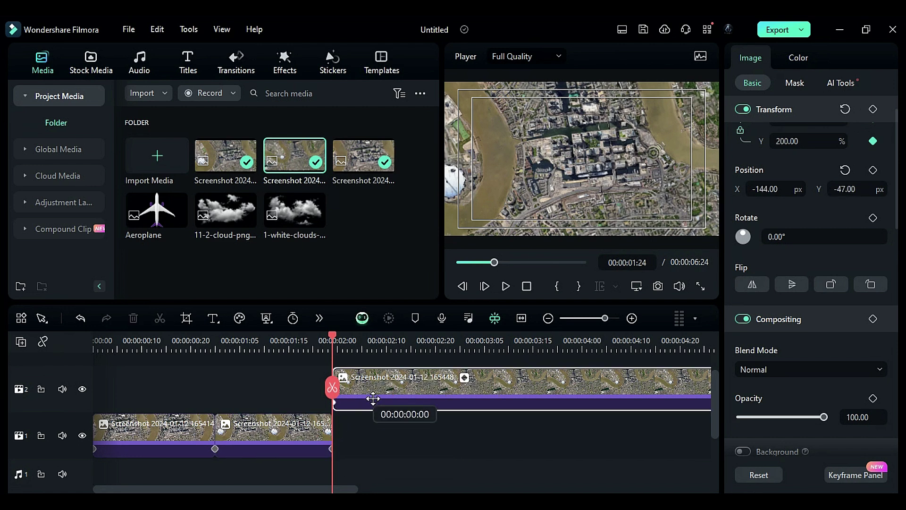
{"action": "mouse_move", "coordinate": [373, 398]}
{"action": "left_mouse_down"}
{"action": "mouse_move", "coordinate": [372, 422]}
{"action": "mouse_move", "coordinate": [366, 415]}
{"action": "left_mouse_up"}
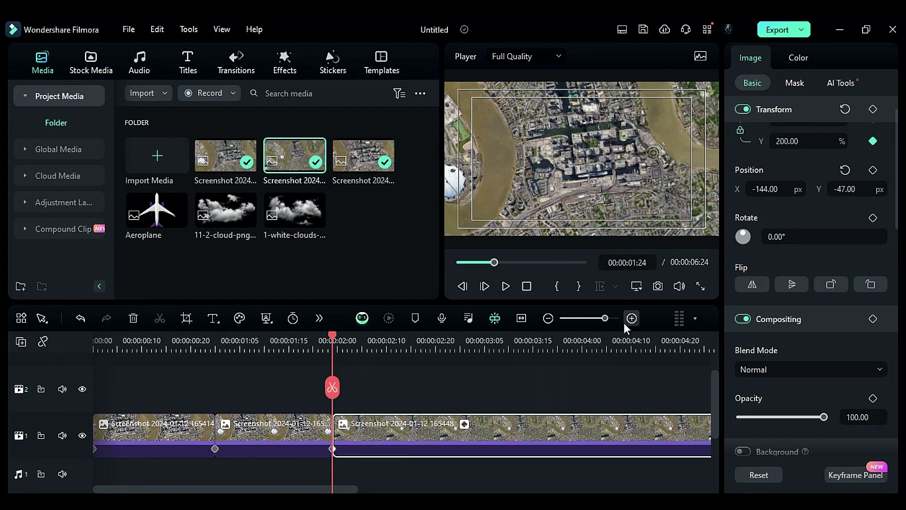
Set the third clip's scale to 123% at 00:00:06:23 to finish its zoom-out
{"action": "mouse_move", "coordinate": [604, 319]}
{"action": "left_mouse_down"}
{"action": "mouse_move", "coordinate": [589, 320]}
{"action": "mouse_move", "coordinate": [601, 320]}
{"action": "left_mouse_up"}
{"action": "left_click", "coordinate": [534, 348]}
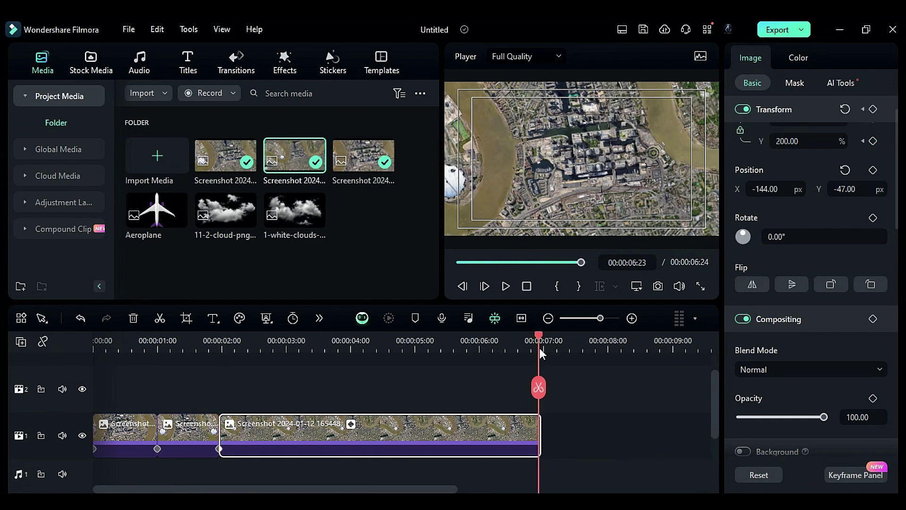
{"action": "mouse_move", "coordinate": [802, 143]}
{"action": "left_mouse_down"}
{"action": "mouse_move", "coordinate": [758, 143]}
{"action": "mouse_move", "coordinate": [802, 157]}
{"action": "left_mouse_up"}
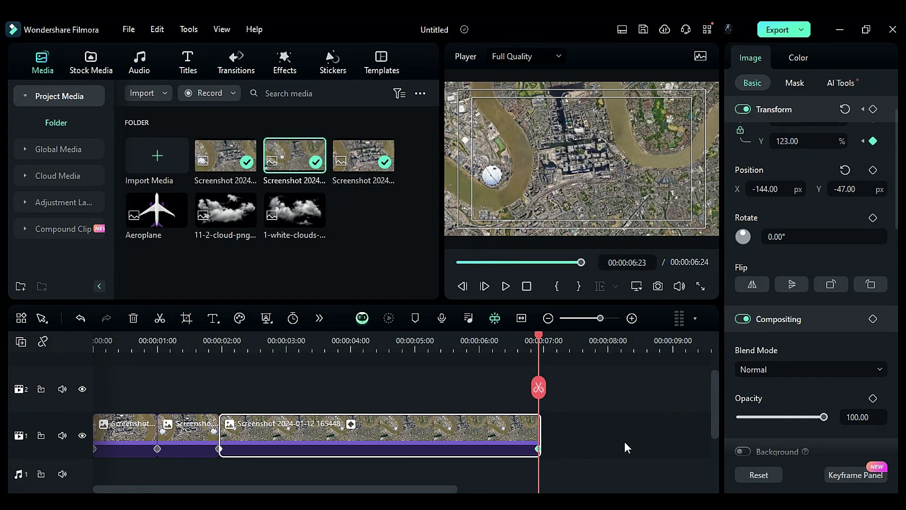
{"action": "left_click", "coordinate": [541, 452]}
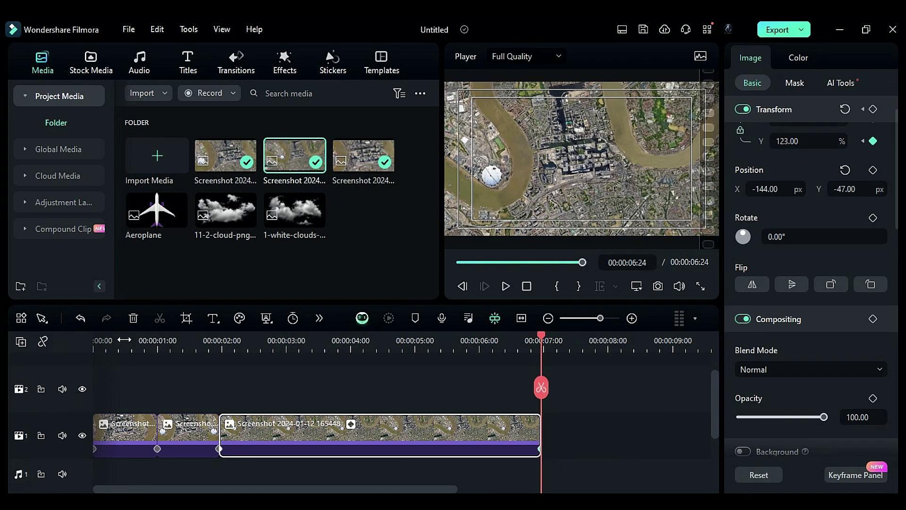
Add the Flash transition between the first and second clips
{"action": "left_click_drag", "start_coordinate": [126, 335], "coordinate": [95, 336]}
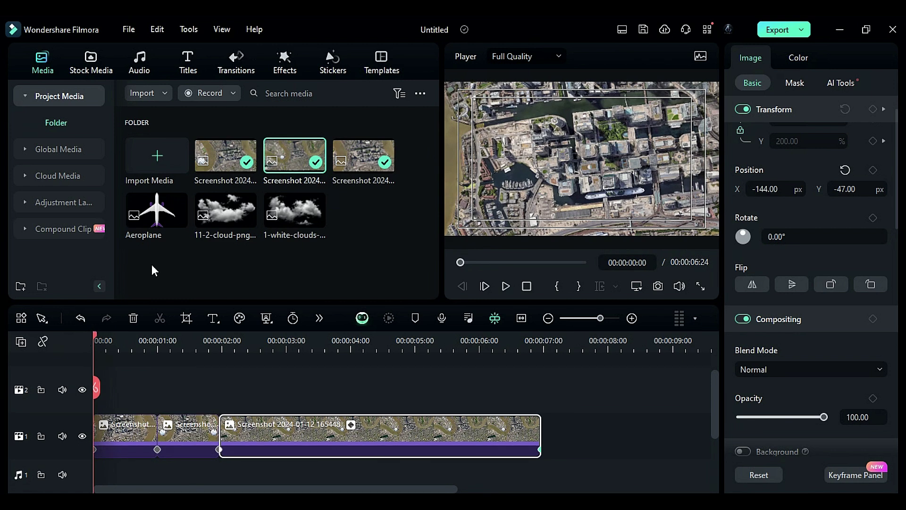
{"action": "left_click", "coordinate": [236, 69]}
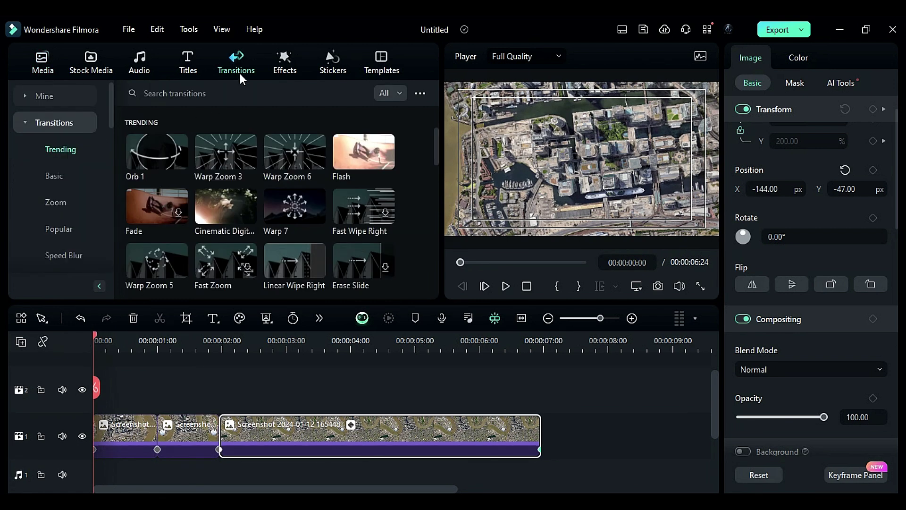
{"action": "mouse_move", "coordinate": [346, 151]}
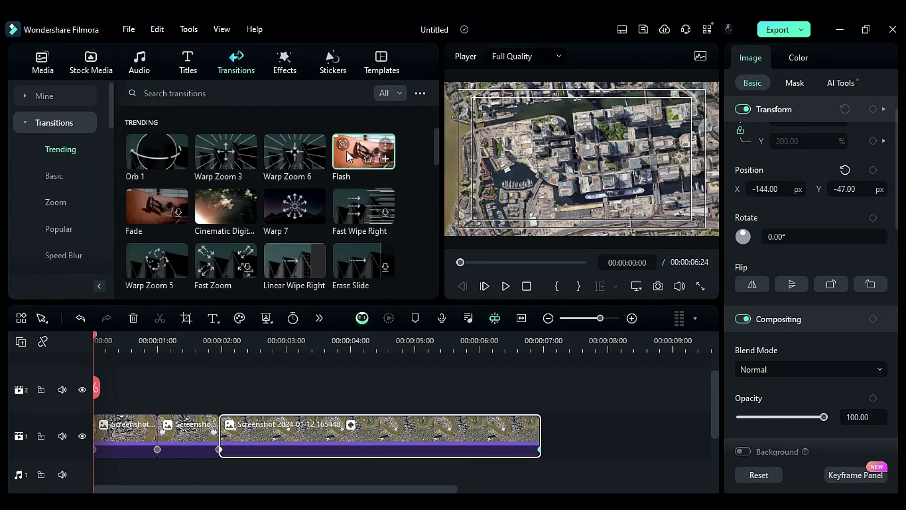
{"action": "mouse_move", "coordinate": [346, 151]}
{"action": "left_mouse_down"}
{"action": "mouse_move", "coordinate": [171, 437]}
{"action": "mouse_move", "coordinate": [149, 437]}
{"action": "left_mouse_up"}
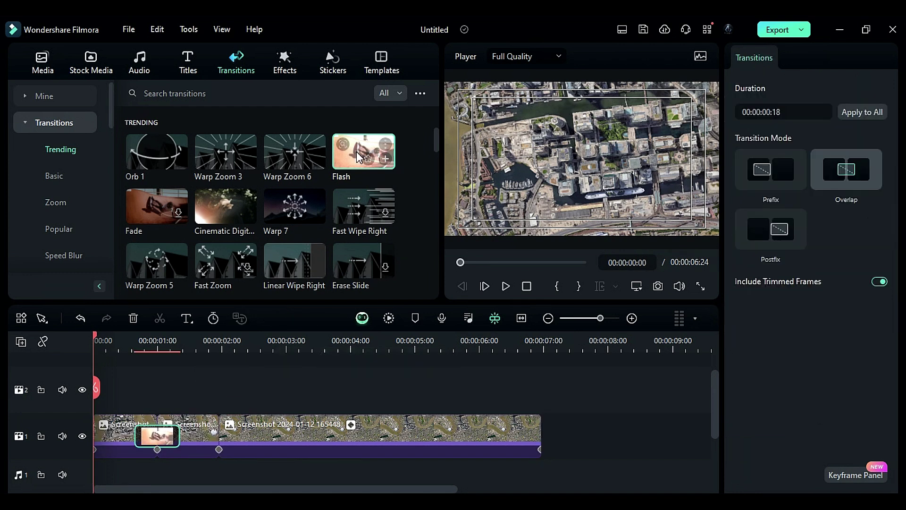
Add the Flash transition between the second and third clips and apply a 00:00:00:14 duration to all transitions
{"action": "left_click_drag", "start_coordinate": [354, 158], "coordinate": [217, 429]}
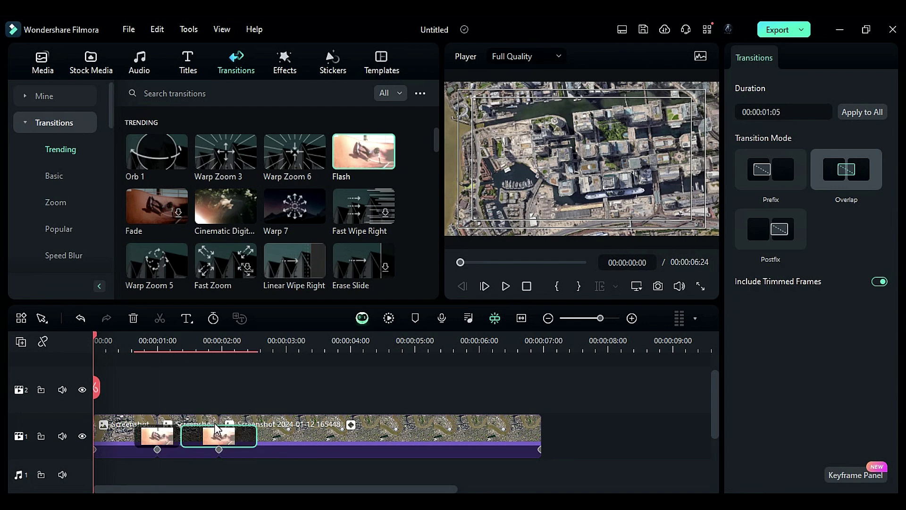
{"action": "left_click", "coordinate": [159, 435]}
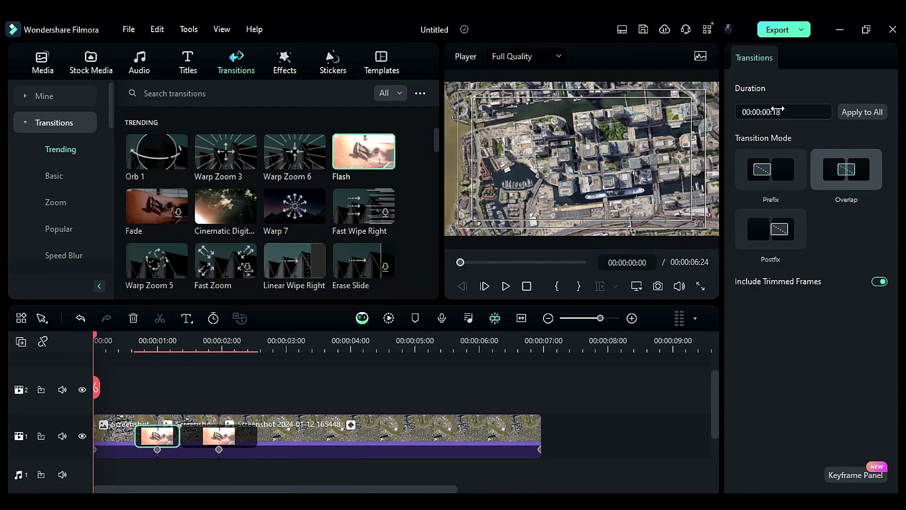
{"action": "left_click", "coordinate": [859, 111]}
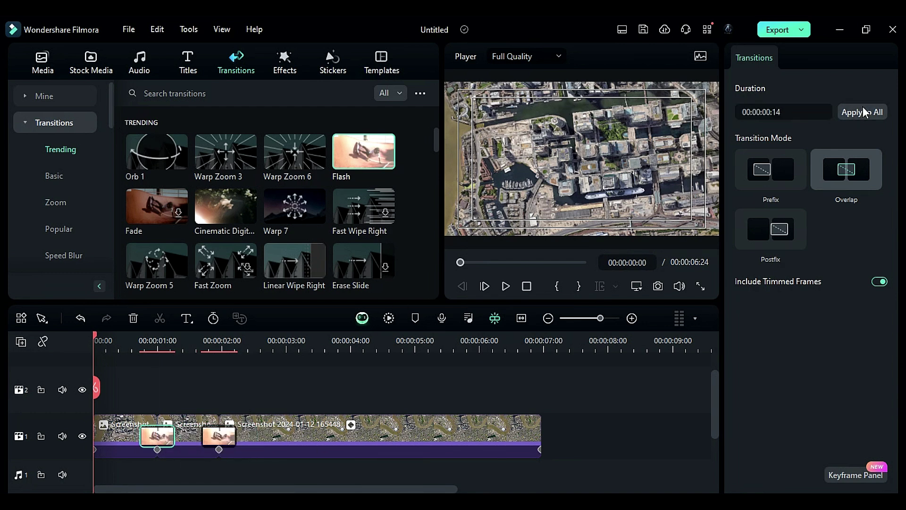
{"action": "left_click", "coordinate": [266, 399]}
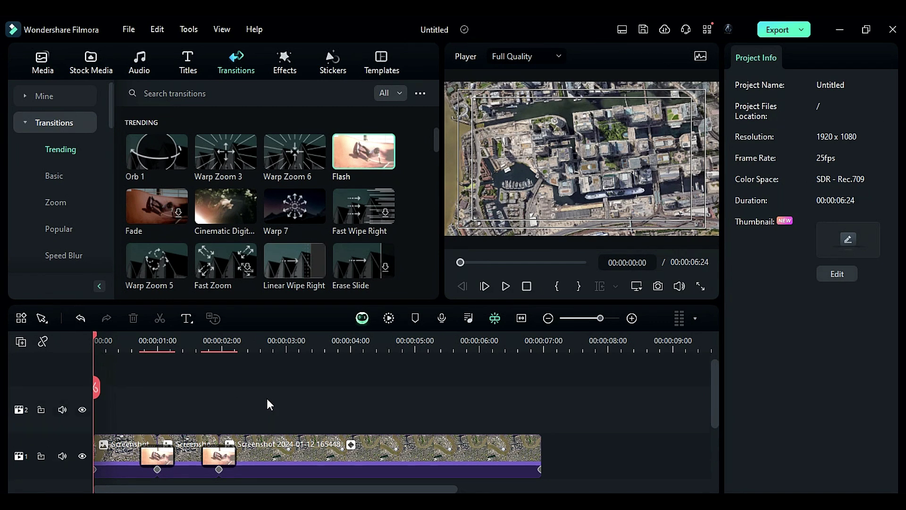
Place the 11-2-cloud image on track 4 above the third clip, spanning that clip's length
{"action": "scroll", "coordinate": [267, 399], "scroll_direction": "down", "scroll_amount": 1}
{"action": "left_click", "coordinate": [42, 62]}
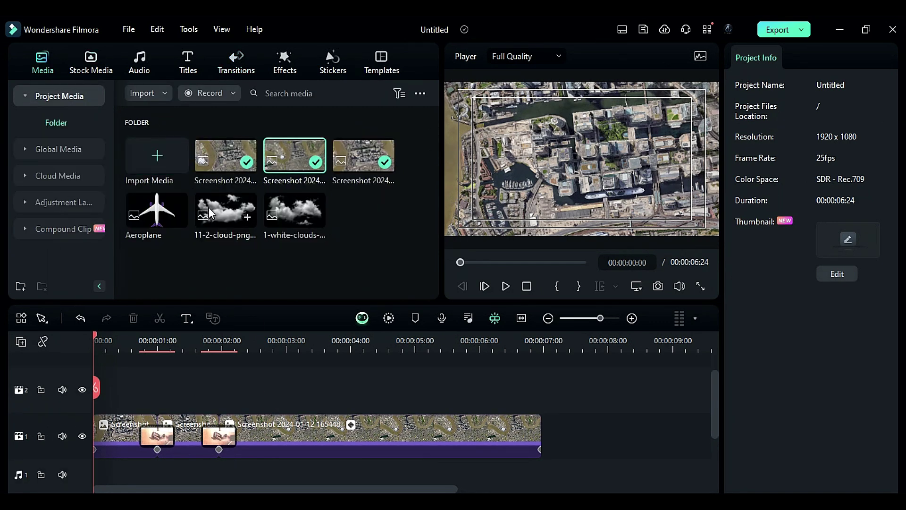
{"action": "left_click_drag", "start_coordinate": [211, 213], "coordinate": [263, 407]}
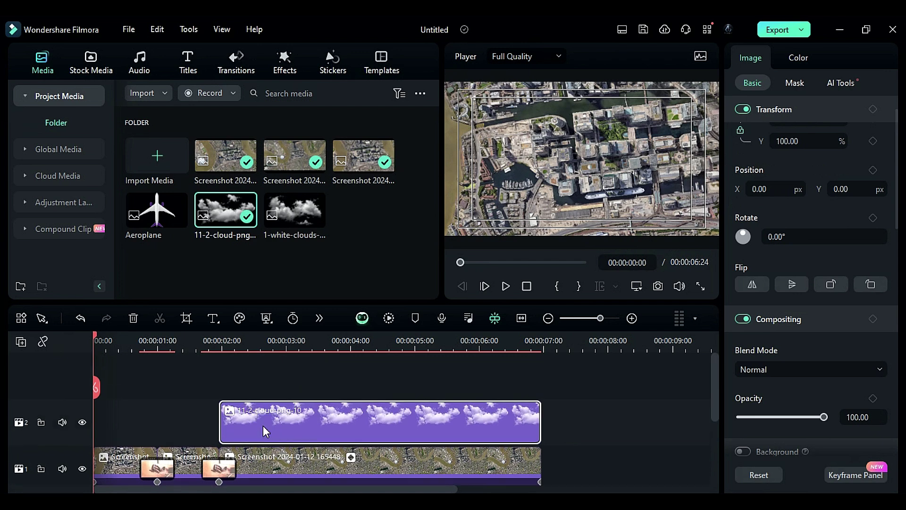
At 00:00:02:07, set the cloud image to 74% scale and position X -341, Y 281 px, and keyframe its scale and position
{"action": "left_click_drag", "start_coordinate": [216, 343], "coordinate": [239, 343]}
{"action": "left_click_drag", "start_coordinate": [792, 122], "coordinate": [780, 121]}
{"action": "left_click_drag", "start_coordinate": [841, 188], "coordinate": [873, 189]}
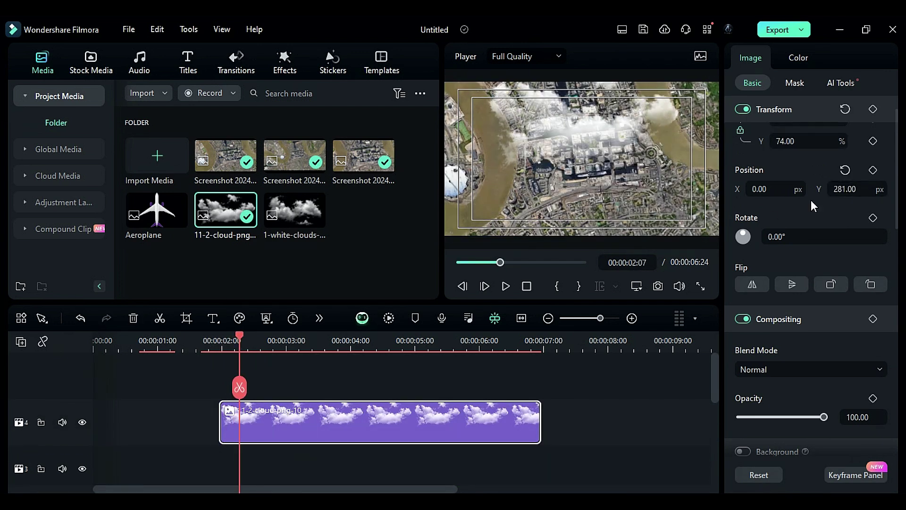
{"action": "left_click_drag", "start_coordinate": [765, 189], "coordinate": [724, 188]}
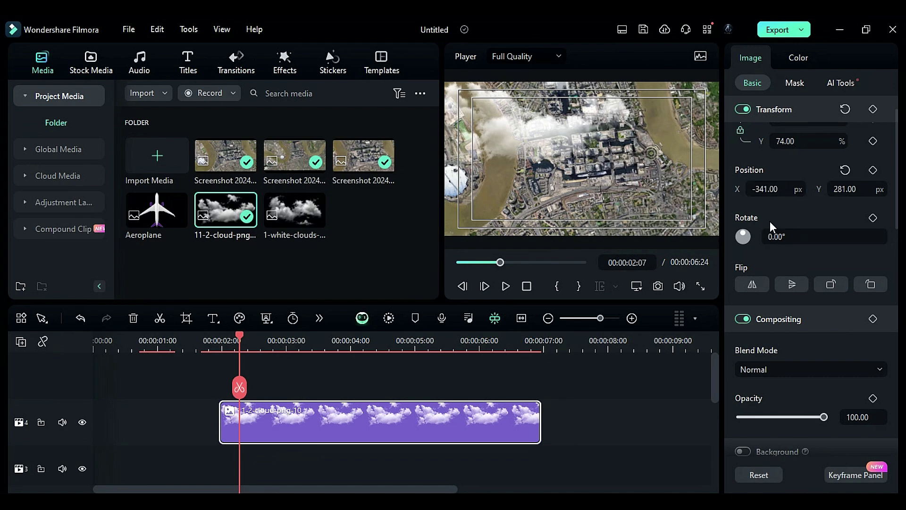
{"action": "left_click", "coordinate": [873, 141]}
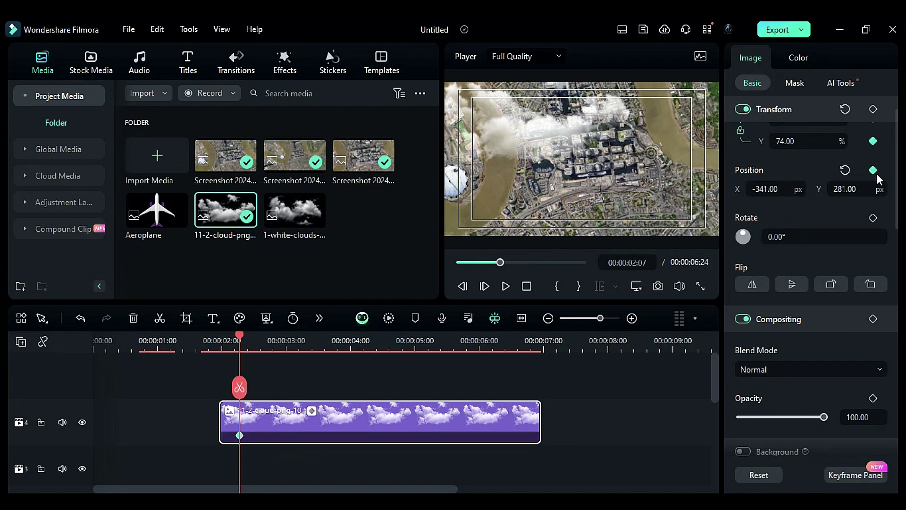
At 00:00:06:24, set the cloud image's scale to 51% and its position to X -260, Y 161 px
{"action": "left_click_drag", "start_coordinate": [240, 342], "coordinate": [541, 342]}
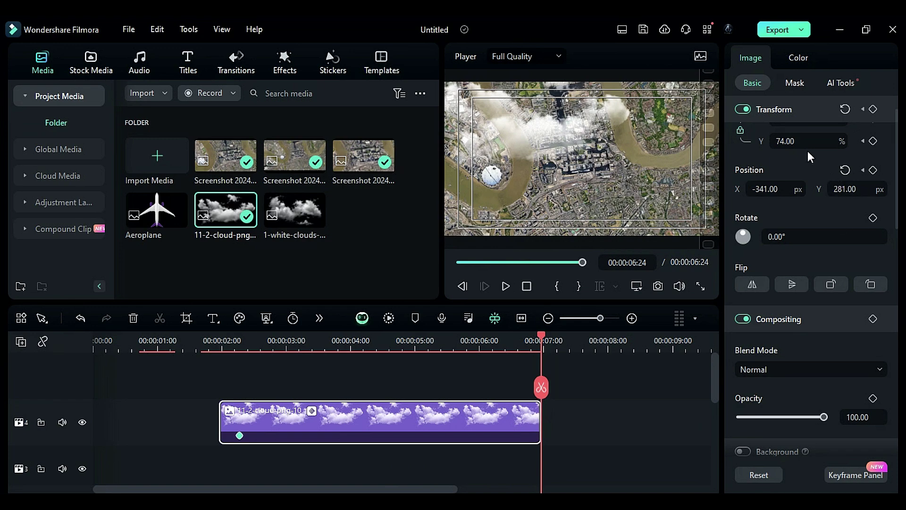
{"action": "left_click_drag", "start_coordinate": [805, 141], "coordinate": [800, 144]}
{"action": "left_click_drag", "start_coordinate": [846, 189], "coordinate": [839, 190]}
{"action": "left_click_drag", "start_coordinate": [766, 189], "coordinate": [773, 189]}
{"action": "left_click_drag", "start_coordinate": [241, 345], "coordinate": [541, 309]}
{"action": "left_click_drag", "start_coordinate": [845, 189], "coordinate": [839, 189]}
{"action": "left_click_drag", "start_coordinate": [766, 189], "coordinate": [768, 189]}
{"action": "left_click_drag", "start_coordinate": [239, 340], "coordinate": [541, 341]}
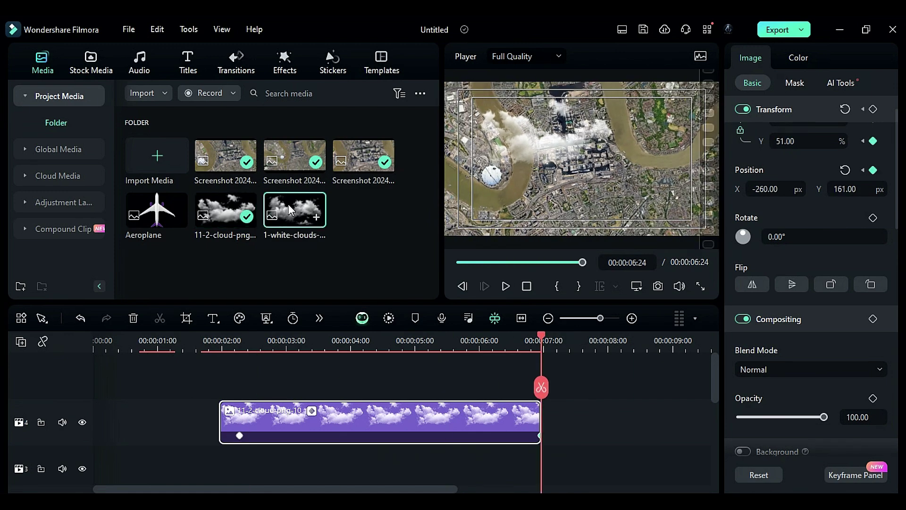
Add the 1-white-clouds image on track 5 and set it to 86% scale and position X 322, Y -560 px at 00:00:02:07
{"action": "left_click_drag", "start_coordinate": [317, 332], "coordinate": [223, 377]}
{"action": "left_click", "coordinate": [240, 344]}
{"action": "scroll", "coordinate": [245, 377], "scroll_direction": "down", "scroll_amount": 1}
{"action": "left_click_drag", "start_coordinate": [787, 142], "coordinate": [780, 141]}
{"action": "left_click_drag", "start_coordinate": [771, 188], "coordinate": [868, 189]}
{"action": "left_click_drag", "start_coordinate": [841, 190], "coordinate": [668, 279]}
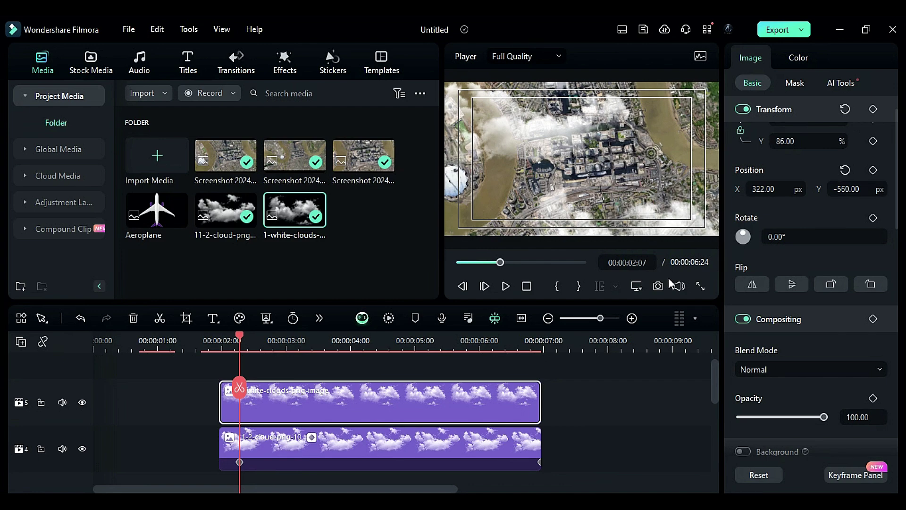
Keyframe the white clouds image's scale and position at 00:00:02:07 and again at the end of the clip
{"action": "left_click", "coordinate": [873, 142]}
{"action": "left_click", "coordinate": [873, 170]}
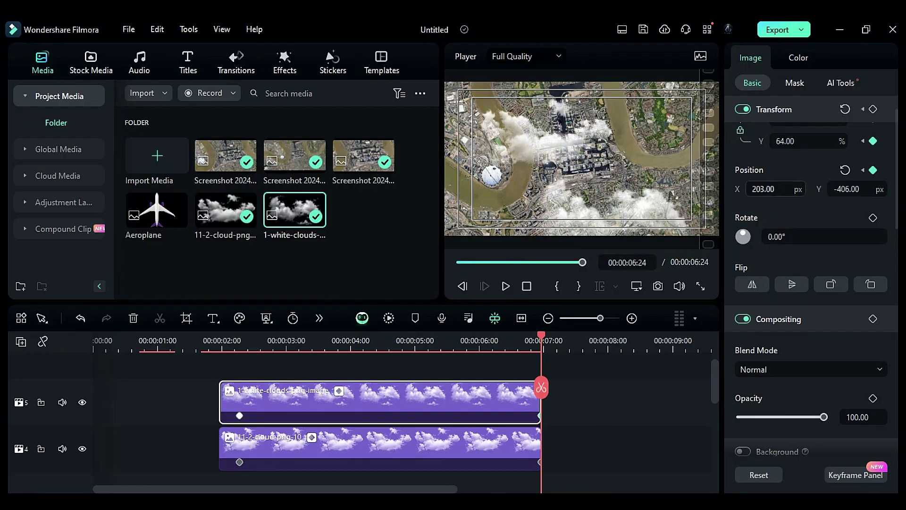
{"action": "mouse_move", "coordinate": [541, 335]}
{"action": "left_mouse_down"}
{"action": "mouse_move", "coordinate": [239, 336]}
{"action": "mouse_move", "coordinate": [541, 336]}
{"action": "left_mouse_up"}
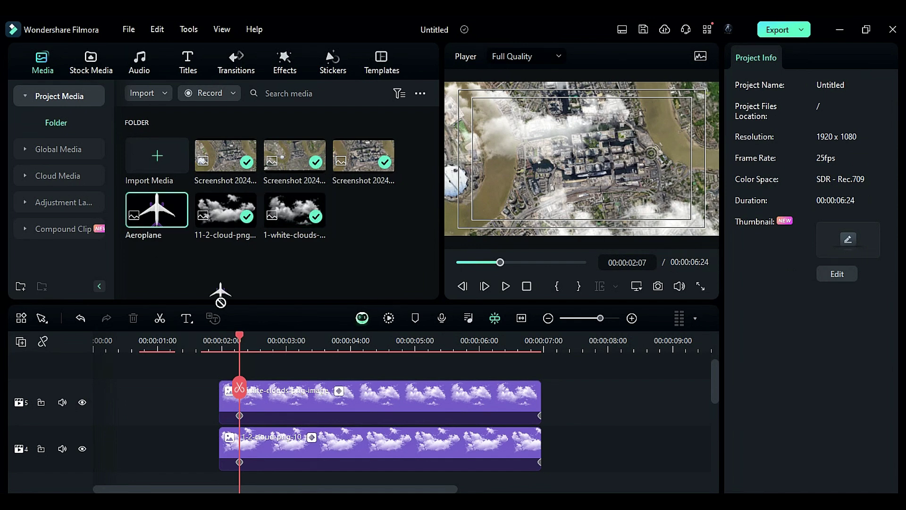
Add the Aeroplane image on track 3 and keyframe it at 67% scale, -26° rotation and position Y -376 px at 00:00:02:07
{"action": "left_click_drag", "start_coordinate": [221, 292], "coordinate": [238, 413]}
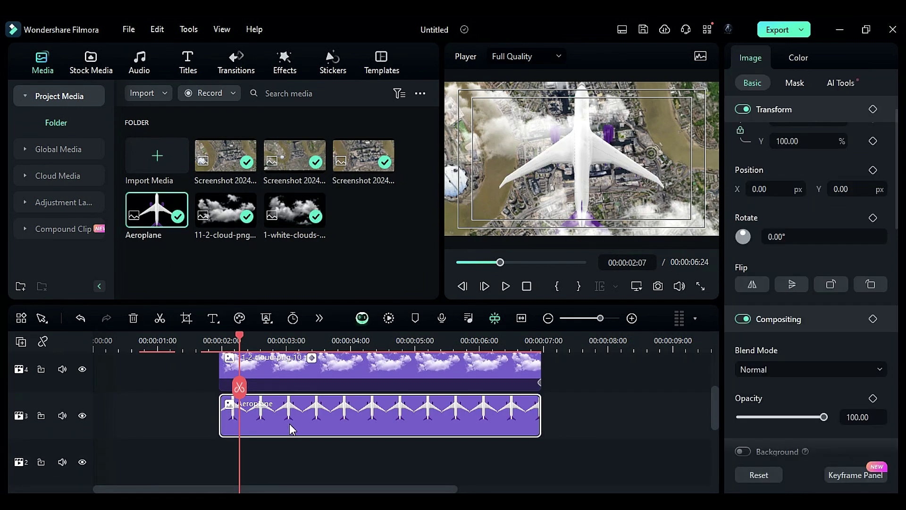
{"action": "left_click_drag", "start_coordinate": [785, 141], "coordinate": [785, 151]}
{"action": "left_click_drag", "start_coordinate": [777, 236], "coordinate": [777, 248]}
{"action": "left_click_drag", "start_coordinate": [846, 188], "coordinate": [846, 155]}
At 00:00:06:24, set the aeroplane's scale to 50% and its position to X 58, Y -210 px
{"action": "left_click", "coordinate": [540, 344]}
{"action": "left_click_drag", "start_coordinate": [763, 189], "coordinate": [763, 222]}
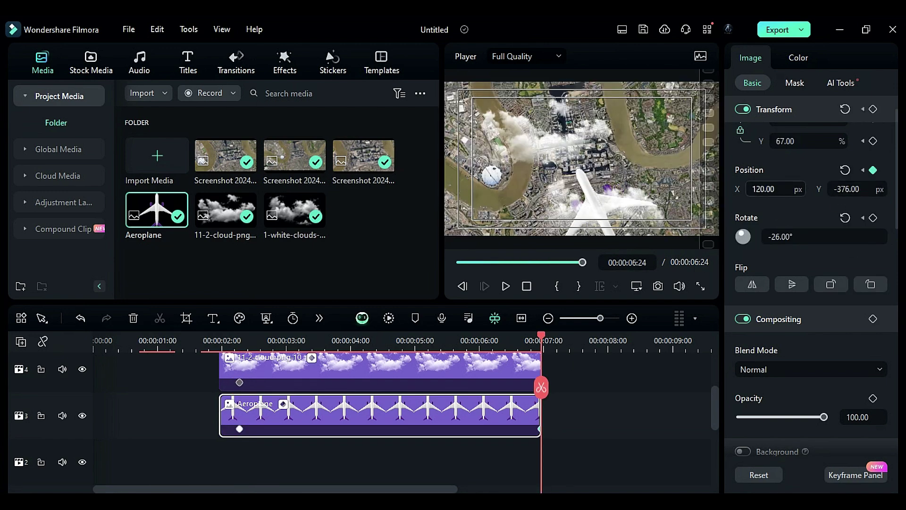
{"action": "left_click_drag", "start_coordinate": [846, 189], "coordinate": [845, 165]}
{"action": "left_click_drag", "start_coordinate": [763, 189], "coordinate": [763, 200]}
{"action": "left_click_drag", "start_coordinate": [846, 189], "coordinate": [846, 198]}
{"action": "left_click", "coordinate": [253, 349]}
{"action": "left_click_drag", "start_coordinate": [254, 358], "coordinate": [542, 354]}
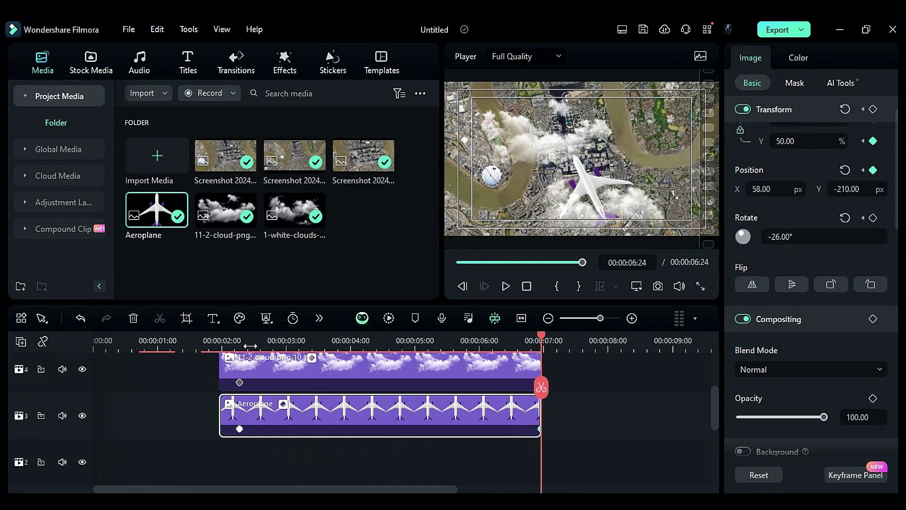
{"action": "left_click_drag", "start_coordinate": [250, 346], "coordinate": [541, 343]}
Add the Narrow distortion effect on track 6 at 00:00:00:18 and trim it to the end of the first Flash transition
{"action": "scroll", "coordinate": [142, 437], "scroll_direction": "up", "scroll_amount": 1}
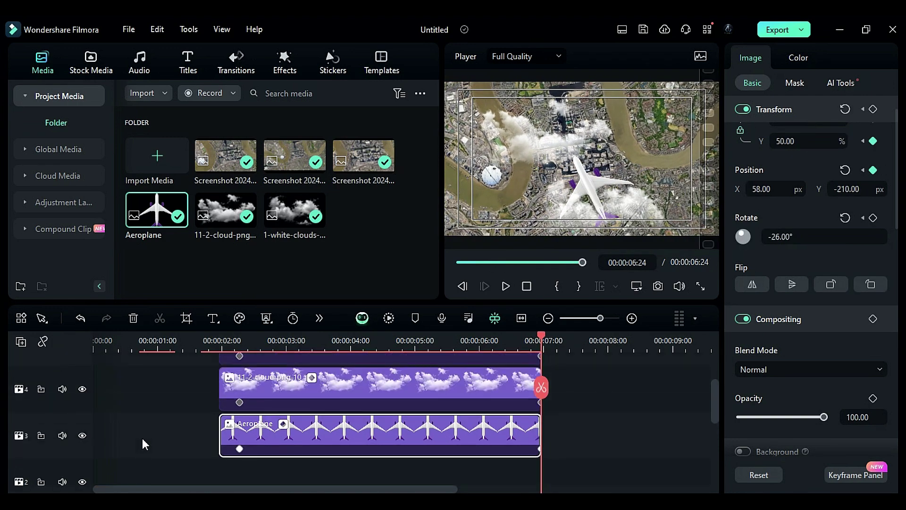
{"action": "scroll", "coordinate": [143, 441], "scroll_direction": "up", "scroll_amount": 1}
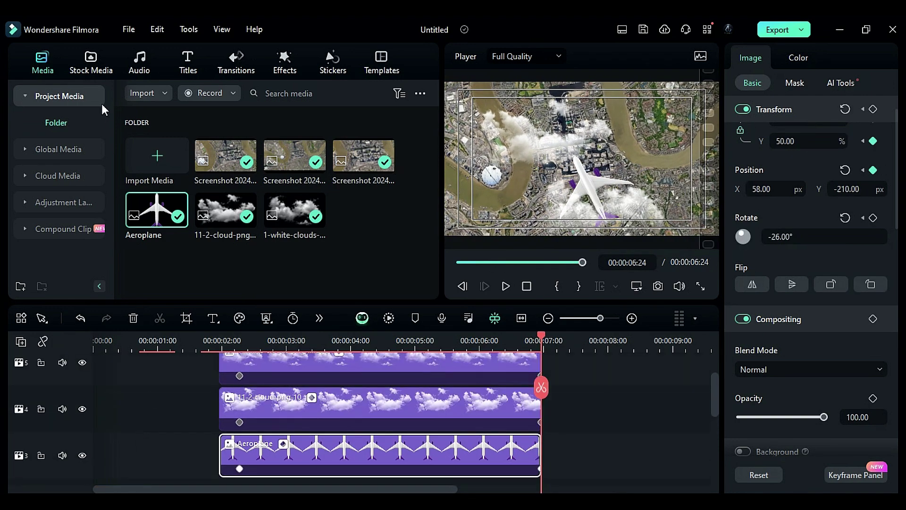
{"action": "left_click", "coordinate": [276, 70]}
{"action": "left_click", "coordinate": [28, 199]}
{"action": "scroll", "coordinate": [28, 200], "scroll_direction": "down", "scroll_amount": 3}
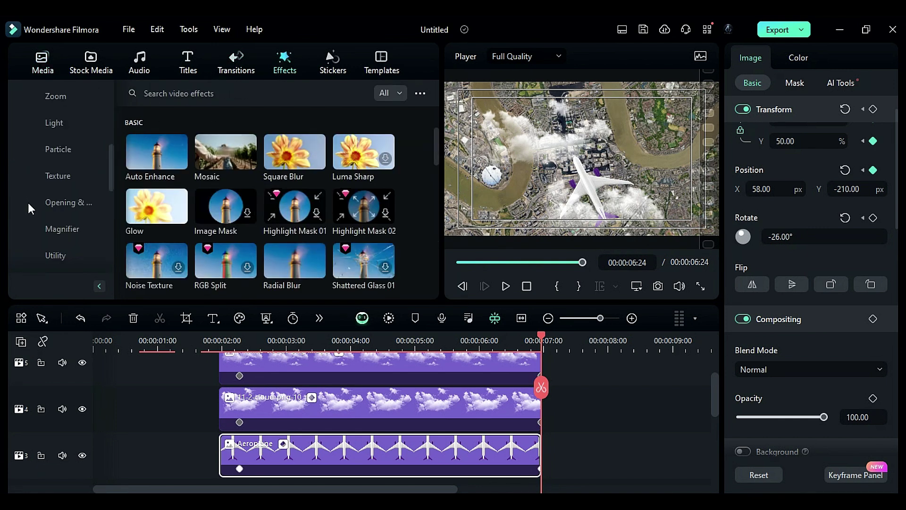
{"action": "scroll", "coordinate": [63, 180], "scroll_direction": "down", "scroll_amount": 5}
{"action": "left_click", "coordinate": [66, 173]}
{"action": "scroll", "coordinate": [195, 219], "scroll_direction": "down", "scroll_amount": 1}
{"action": "left_click_drag", "start_coordinate": [157, 261], "coordinate": [156, 365]}
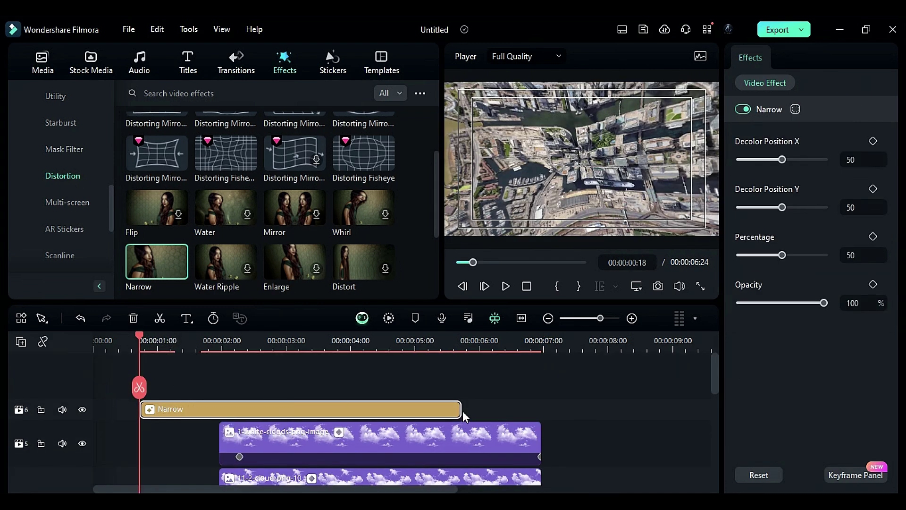
{"action": "left_click_drag", "start_coordinate": [462, 413], "coordinate": [175, 410]}
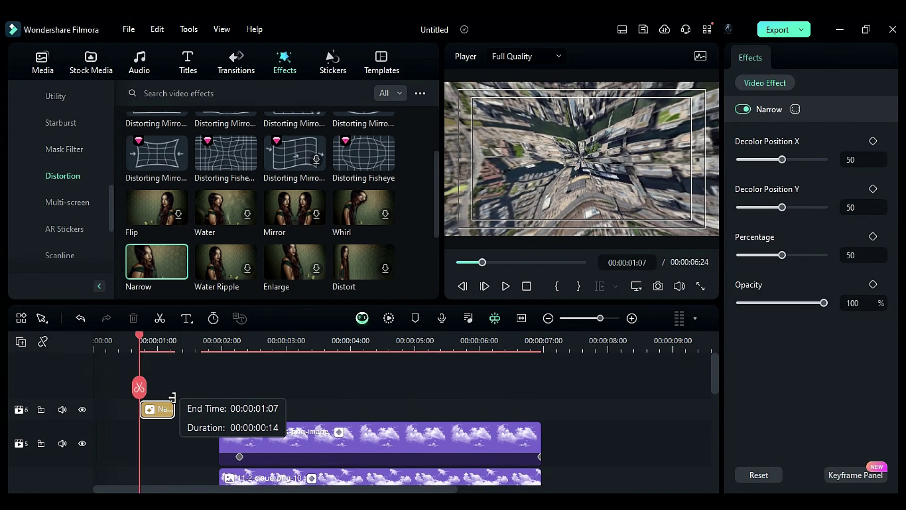
Add an elliptical mask to the Narrow effect and set its Blur Strength to 15
{"action": "left_click", "coordinate": [796, 113]}
{"action": "left_click", "coordinate": [799, 145]}
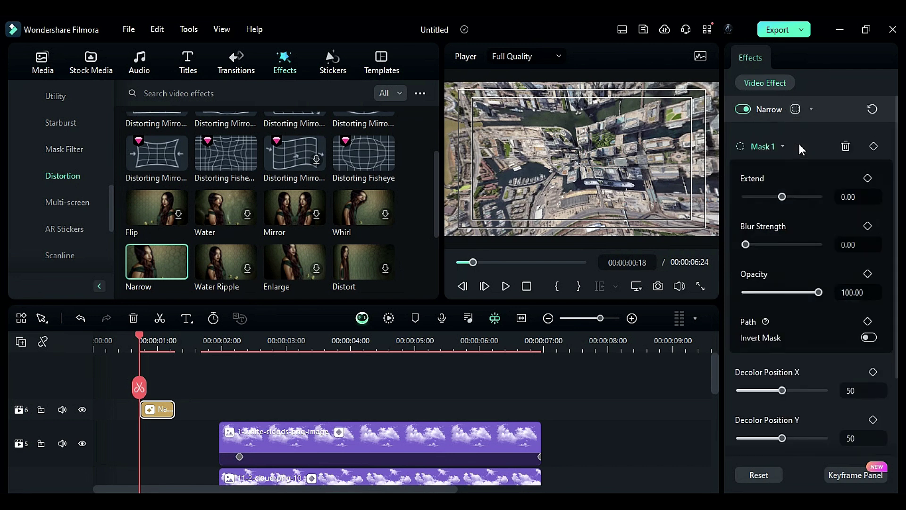
{"action": "double_click", "coordinate": [860, 243]}
{"action": "type", "text": "15"}
{"action": "key", "text": "Return"}
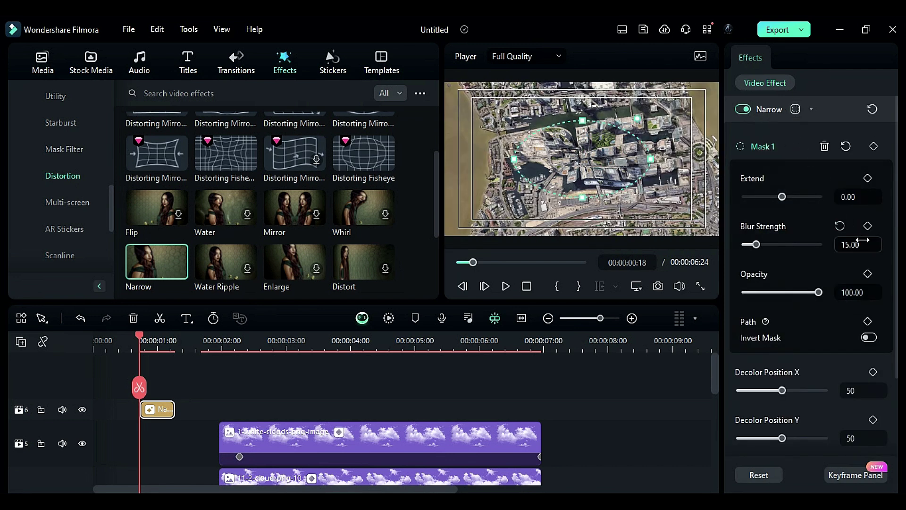
Keyframe the Narrow effect's Percentage and Opacity at 00:00:00:18
{"action": "scroll", "coordinate": [882, 370], "scroll_direction": "down", "scroll_amount": 3}
{"action": "left_click", "coordinate": [874, 369]}
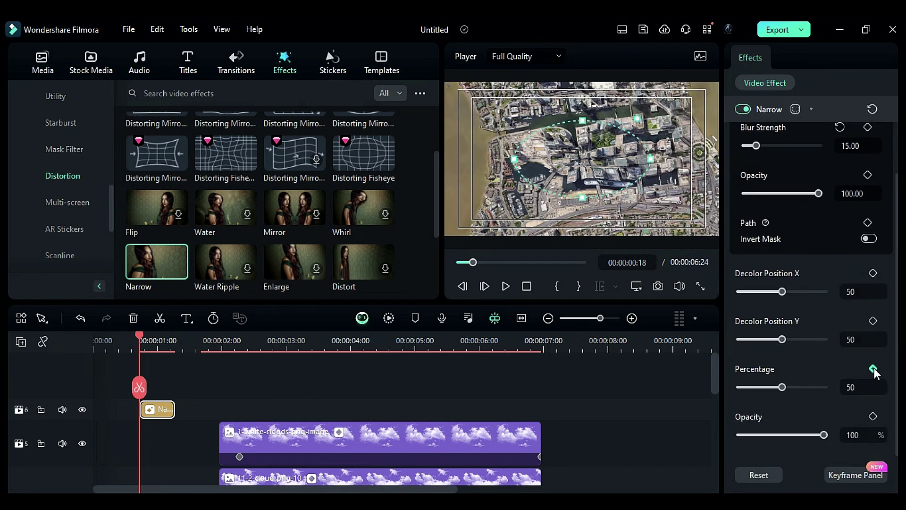
{"action": "left_click", "coordinate": [873, 416]}
Invert the mask and ramp Percentage from minimum to 20 at 00:00:00:24, with Percentage and Opacity at 0 by 00:00:01:07
{"action": "left_click_drag", "start_coordinate": [782, 387], "coordinate": [710, 379]}
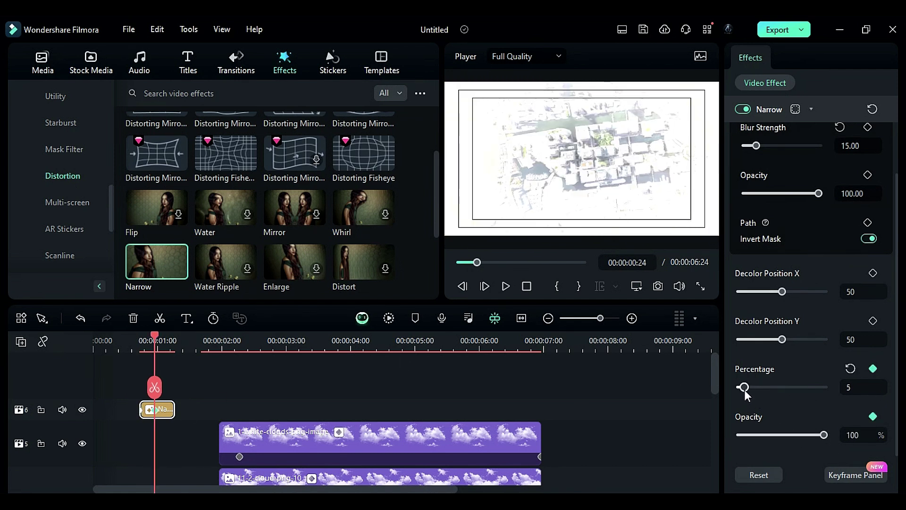
{"action": "left_click_drag", "start_coordinate": [744, 389], "coordinate": [756, 391]}
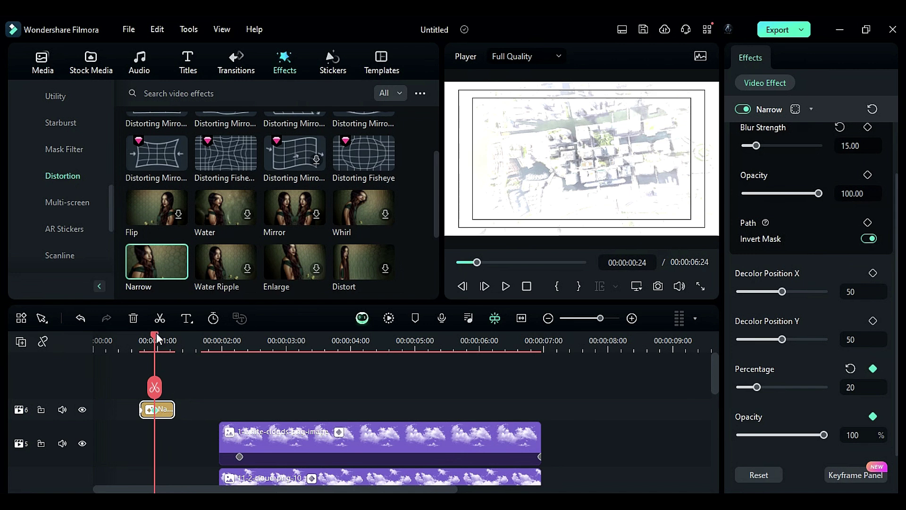
{"action": "left_click_drag", "start_coordinate": [156, 332], "coordinate": [177, 338]}
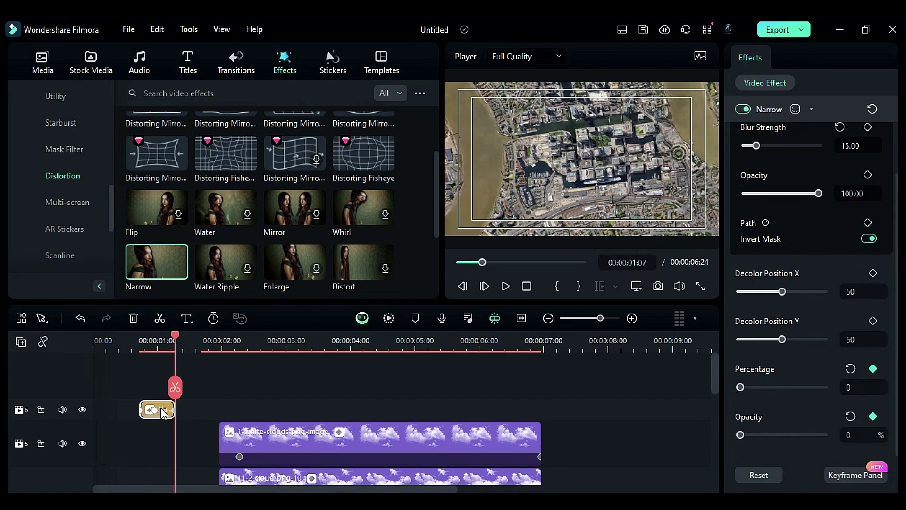
Duplicate the keyframed Narrow effect over the second Flash transition on track 6
{"action": "left_click_drag", "start_coordinate": [160, 410], "coordinate": [230, 410]}
Add an Adjustment Layer on track 7 from the start and extend it to the end of the third clip
{"action": "left_click", "coordinate": [49, 69]}
{"action": "left_click", "coordinate": [67, 209]}
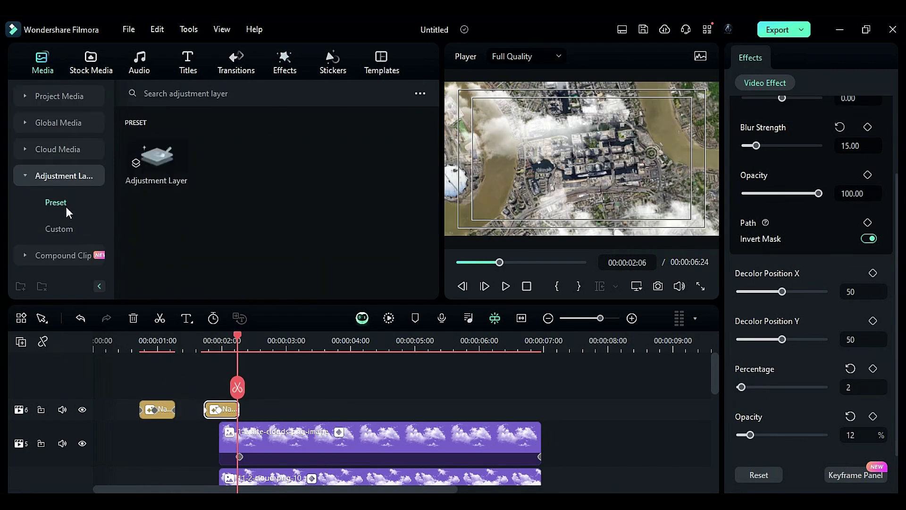
{"action": "left_click_drag", "start_coordinate": [156, 155], "coordinate": [111, 408]}
{"action": "left_click_drag", "start_coordinate": [417, 410], "coordinate": [541, 405]}
Set the adjustment layer's Vibrance to 36, Saturation to 34 and Exposure to 3
{"action": "left_click", "coordinate": [797, 58]}
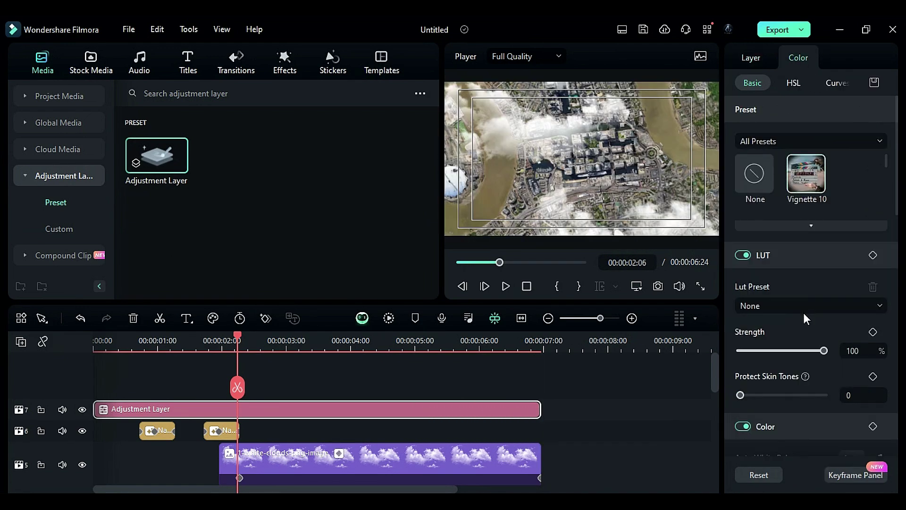
{"action": "scroll", "coordinate": [806, 319], "scroll_direction": "down", "scroll_amount": 5}
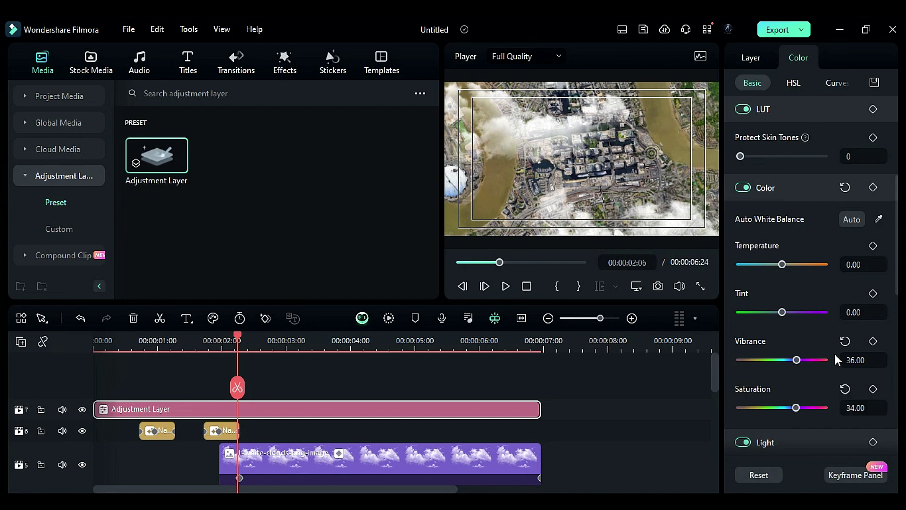
{"action": "scroll", "coordinate": [840, 359], "scroll_direction": "down", "scroll_amount": 3}
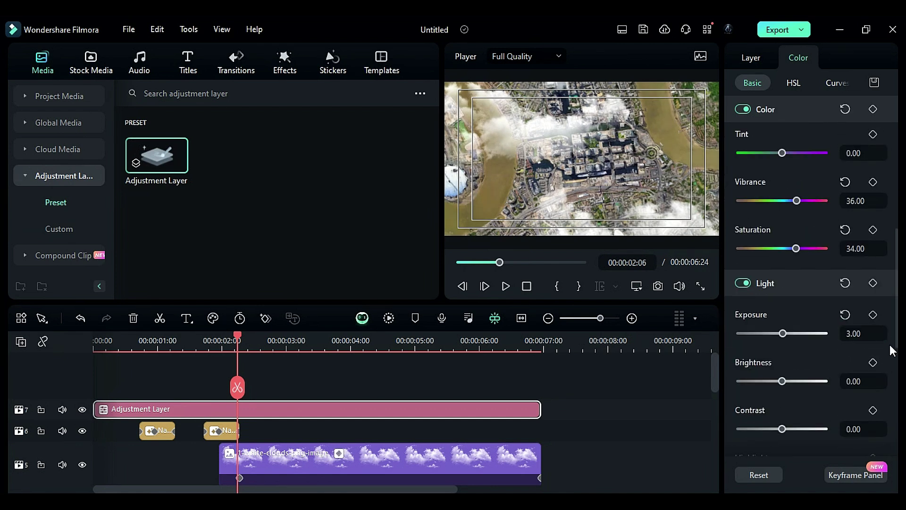
Set the adjustment layer's Brightness to 5, Contrast to -70 and Highlight to -15
{"action": "key", "text": "Tab"}
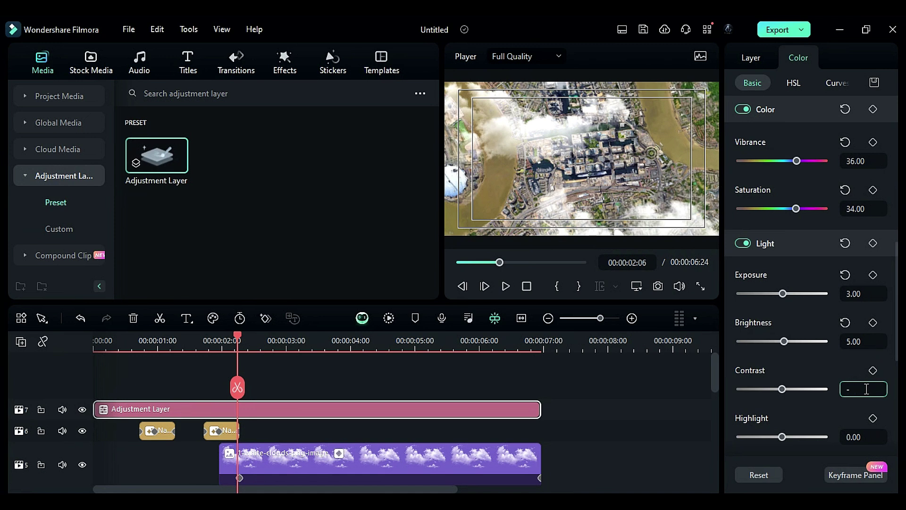
{"action": "key", "text": "Return"}
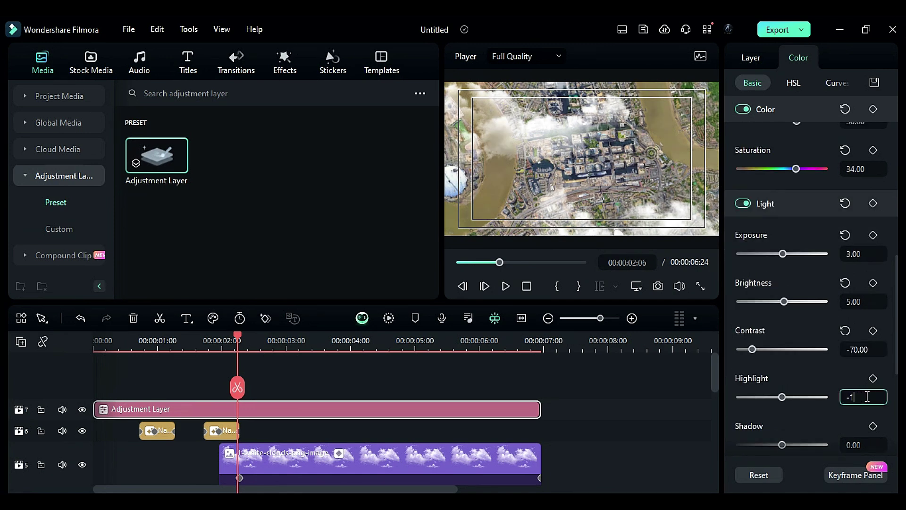
{"action": "key", "text": "Return"}
Set the adjustment layer's Shadow to -41, White to 4 and Black to -43
{"action": "left_click", "coordinate": [862, 409]}
{"action": "type", "text": "-"}
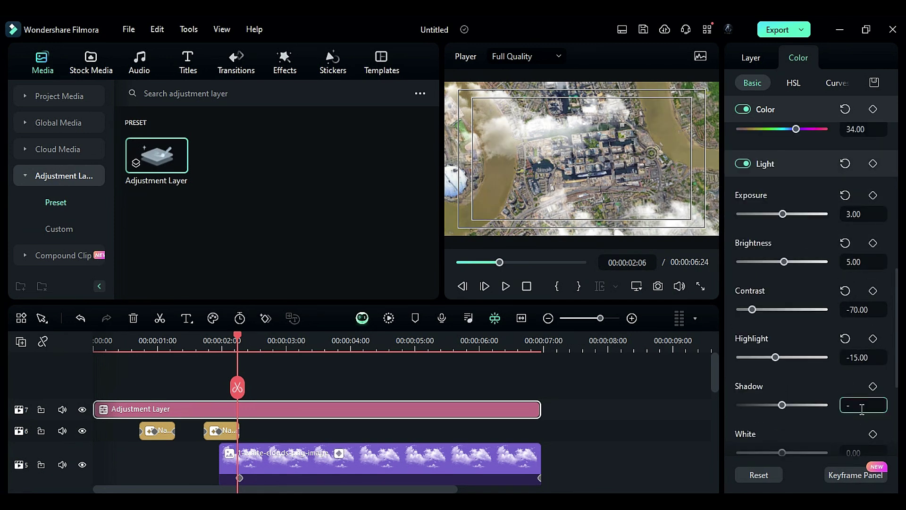
{"action": "type", "text": "41"}
{"action": "key", "text": "Tab"}
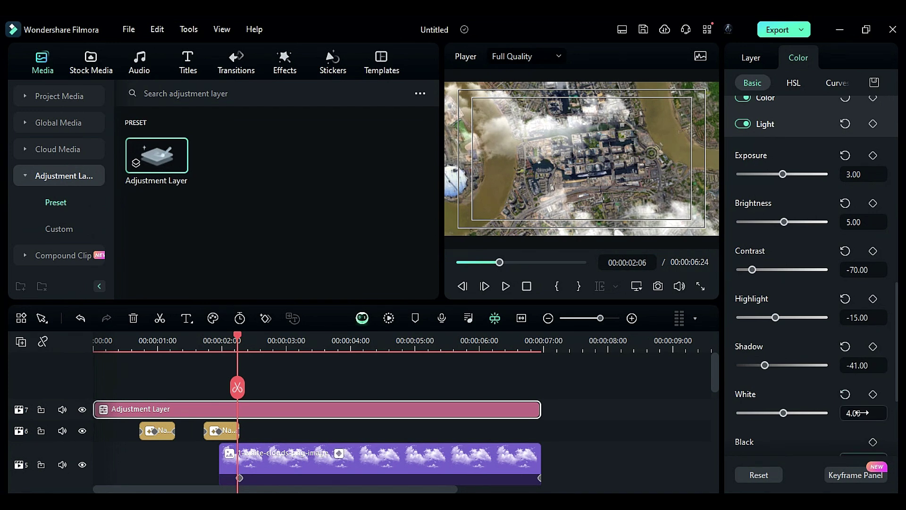
{"action": "key", "text": "Tab"}
{"action": "type", "text": "-43"}
{"action": "key", "text": "Return"}
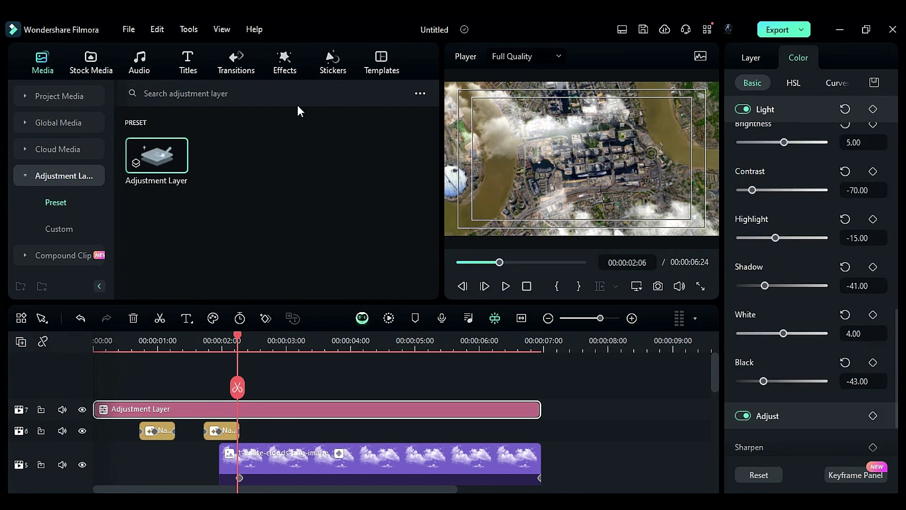
Find the Old Camera Lut effect and place it on track 8 over the full length of the adjustment layer
{"action": "left_click", "coordinate": [280, 58]}
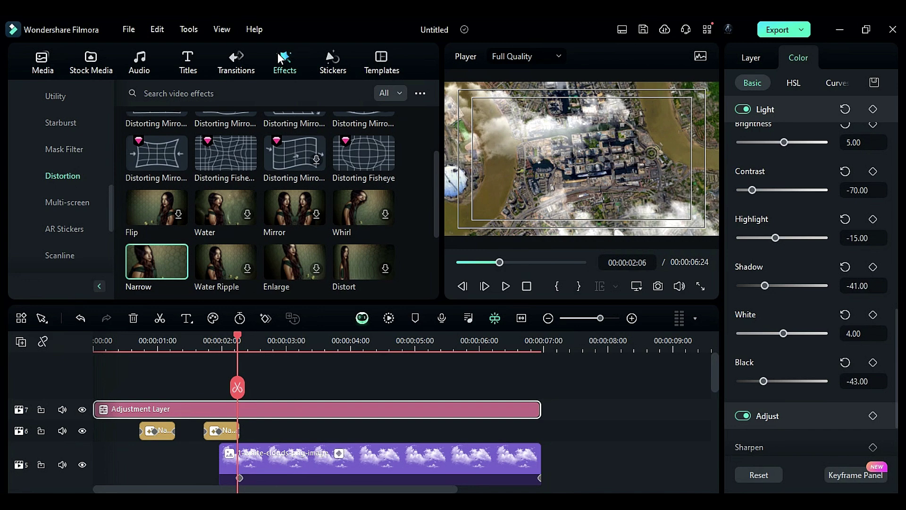
{"action": "left_click_drag", "start_coordinate": [156, 243], "coordinate": [533, 406]}
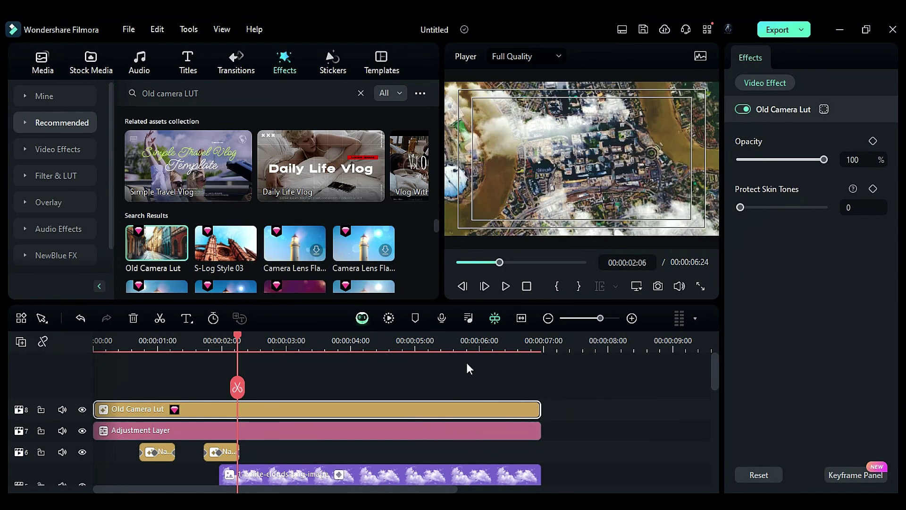
Render the timeline preview and play the finished sequence from the start
{"action": "left_click", "coordinate": [390, 320]}
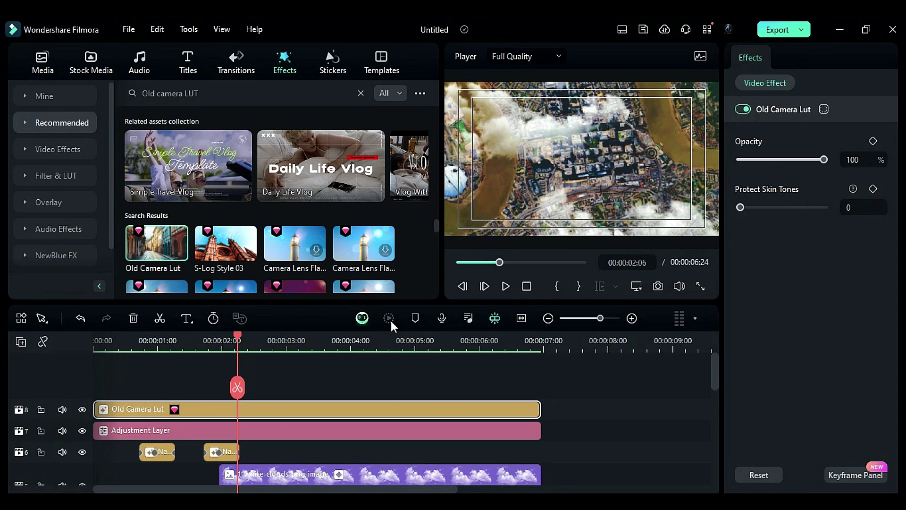
{"action": "left_click", "coordinate": [527, 286]}
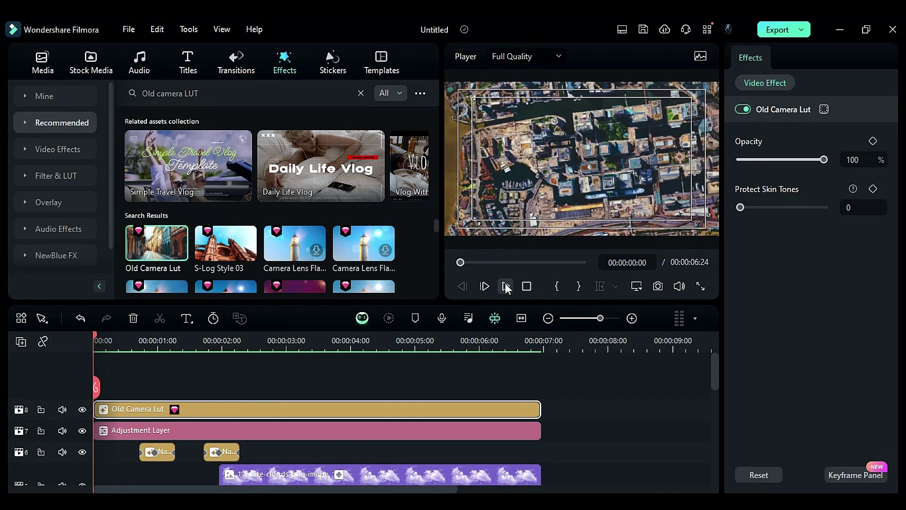
{"action": "left_click", "coordinate": [505, 286]}
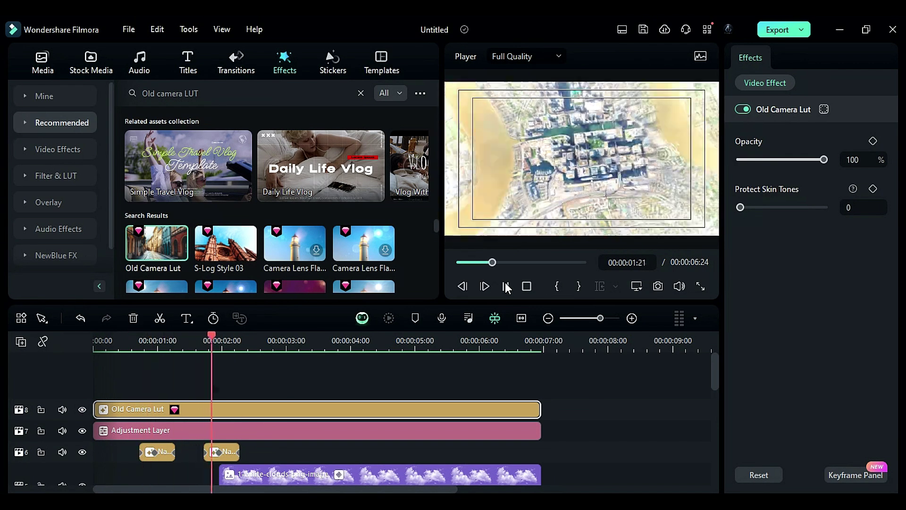